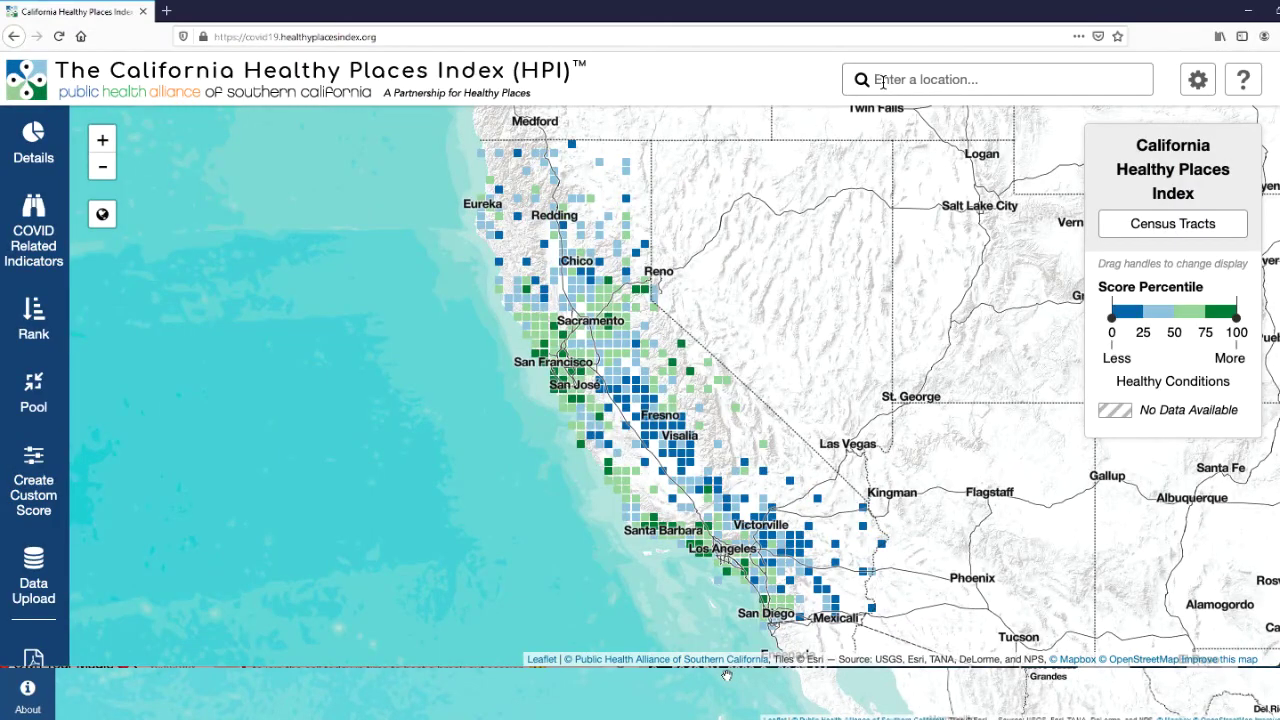
Map County COVID-19 Cases from the Cumulative County COVID-19 Counts category of COVID Related Indicators.
left_click(885, 88)
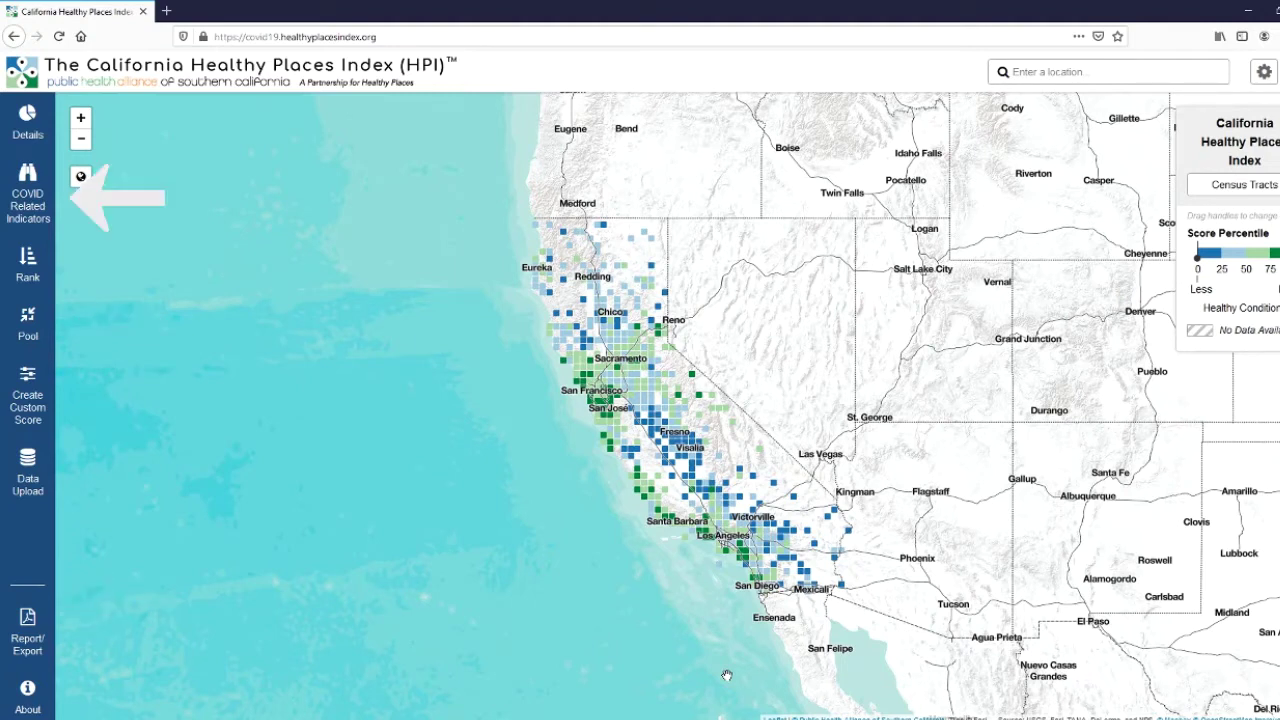
left_click(37, 197)
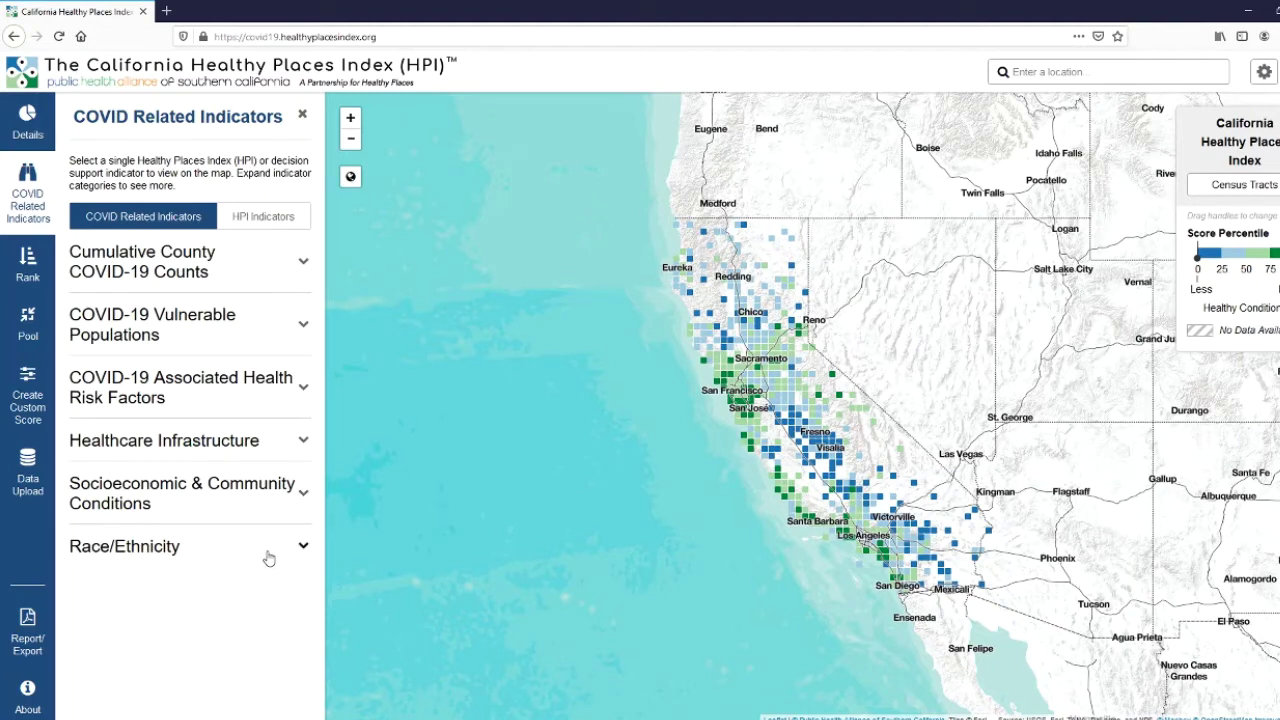
left_click(305, 266)
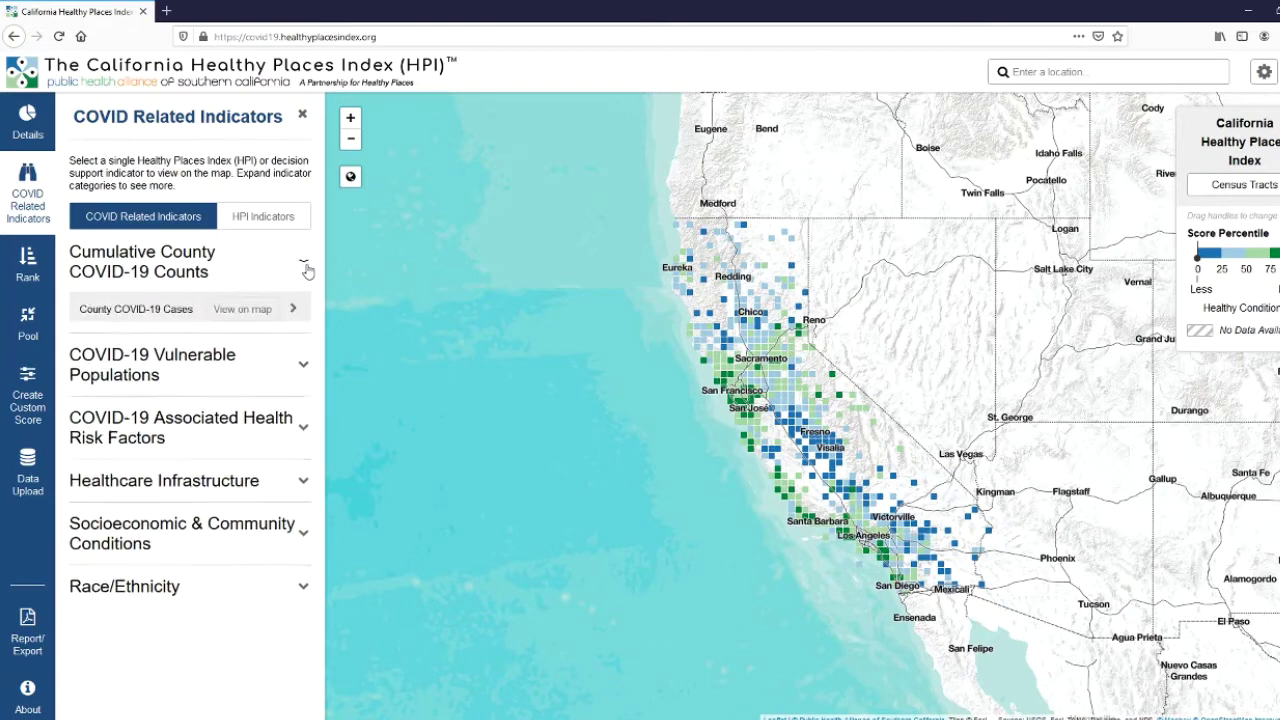
left_click(243, 312)
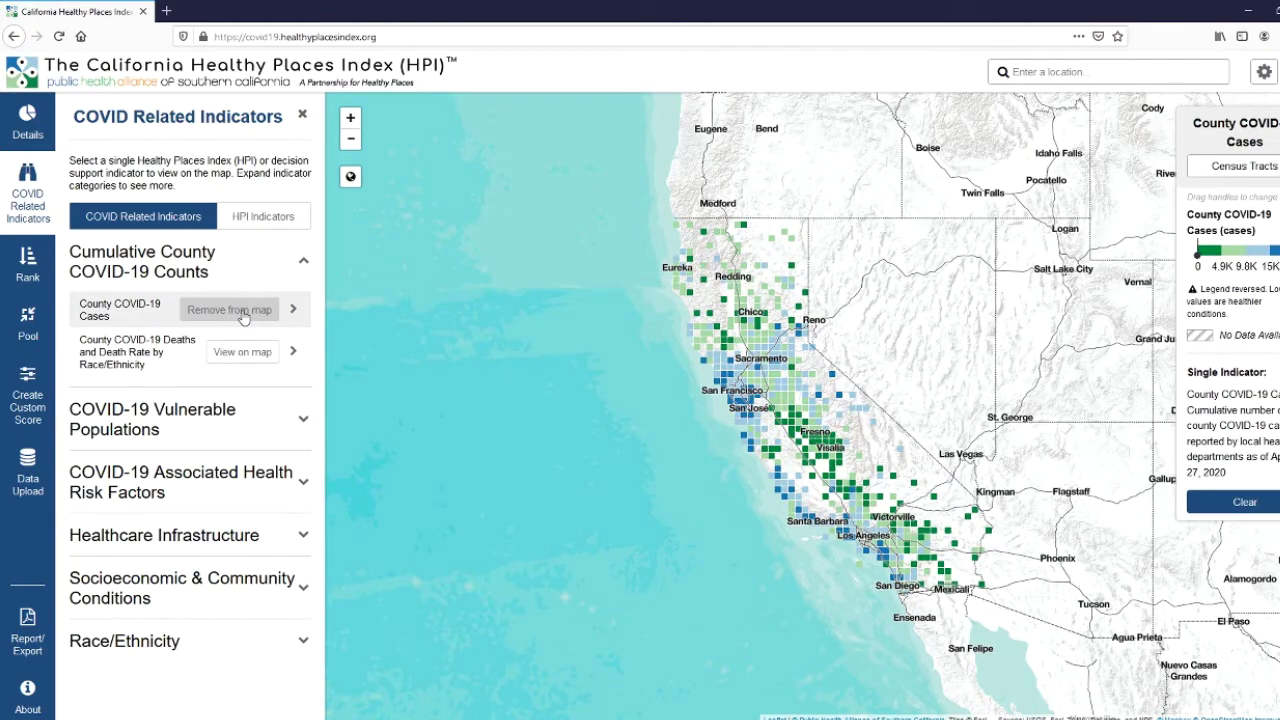
Search for 'Los Angeles' to centre the map on the outlined Los Angeles County.
left_click(1087, 75)
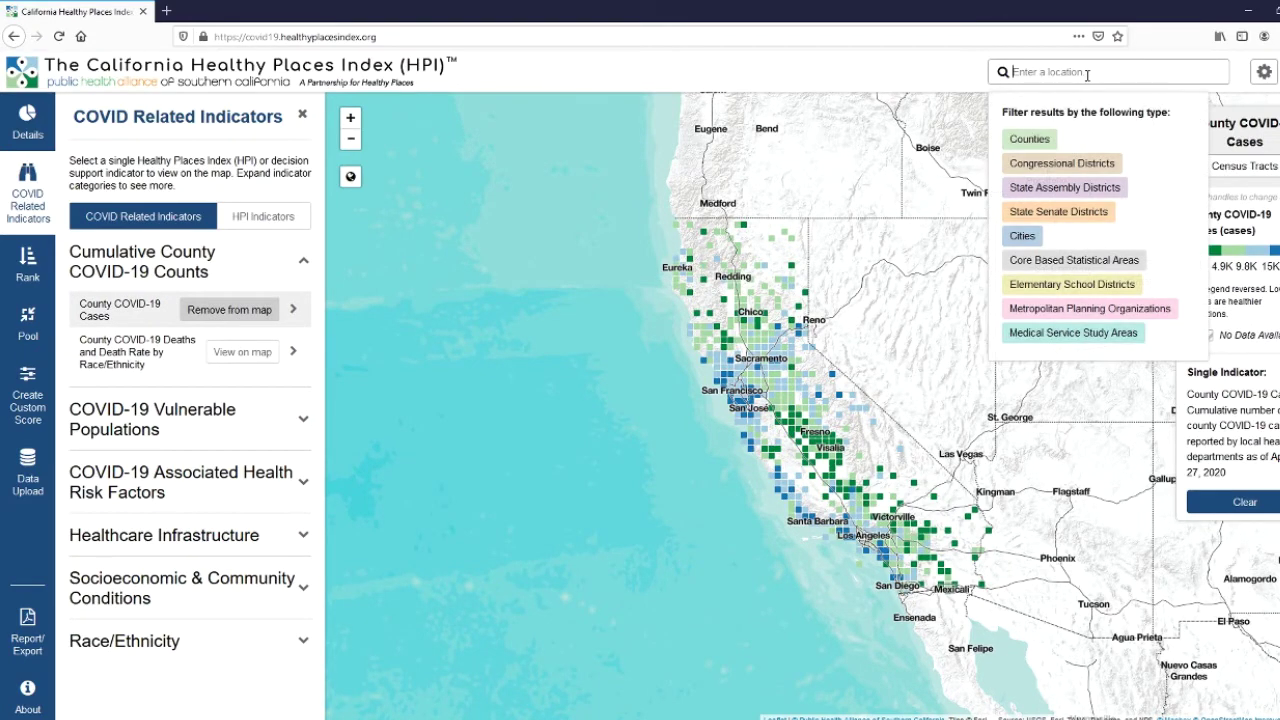
type("Los Angeles")
key("Return")
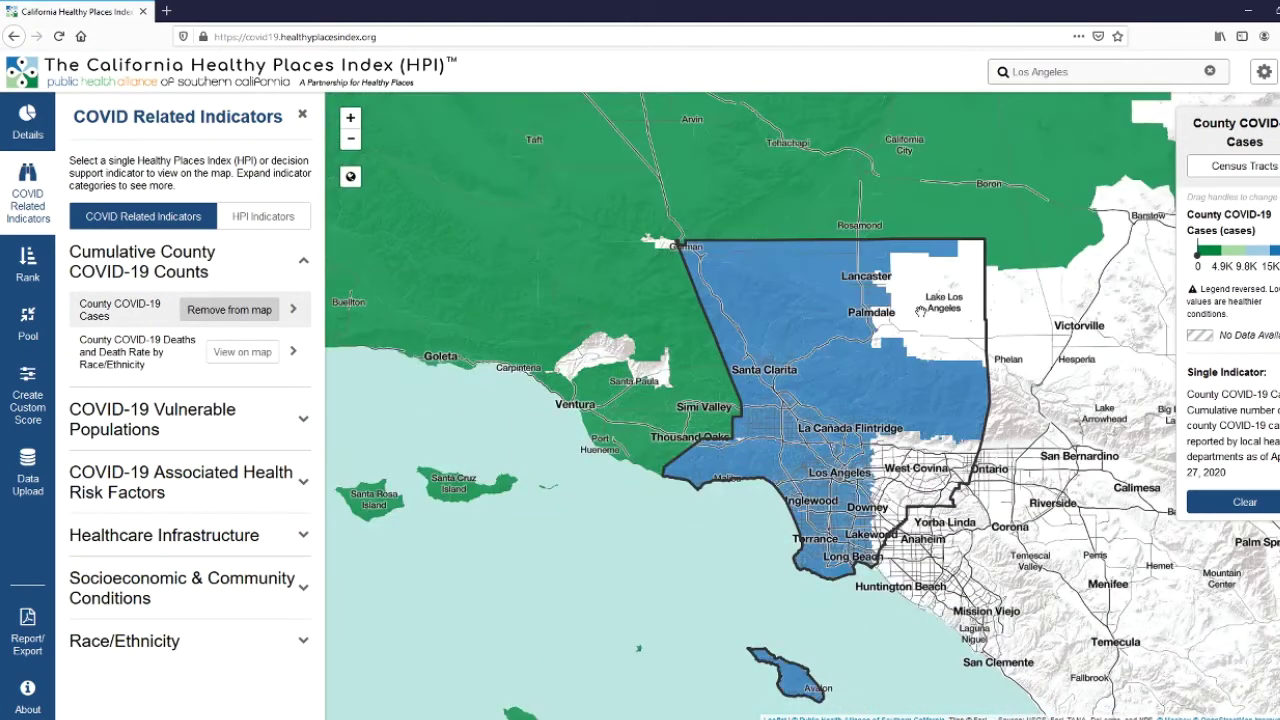
mouse_move(872, 376)
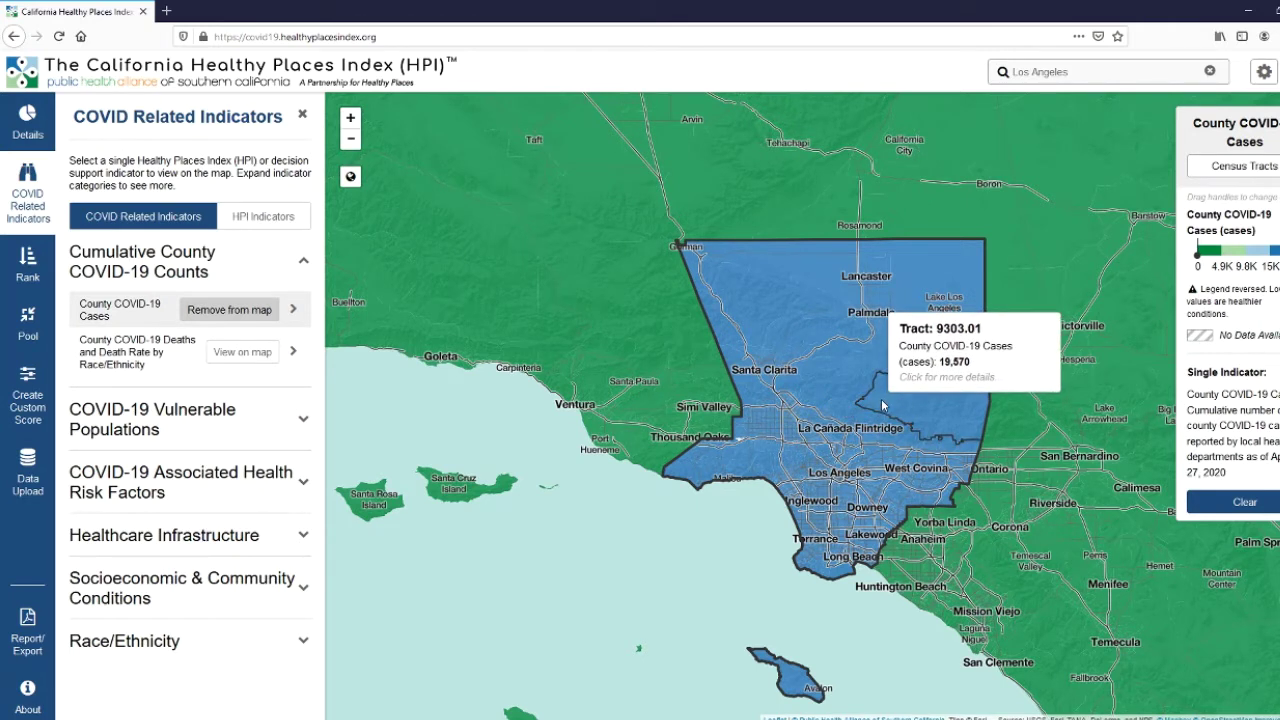
Map COVID-19 Deaths and Death Rate by Race/Ethnicity and compare Los Angeles and Ventura county details.
left_click(240, 361)
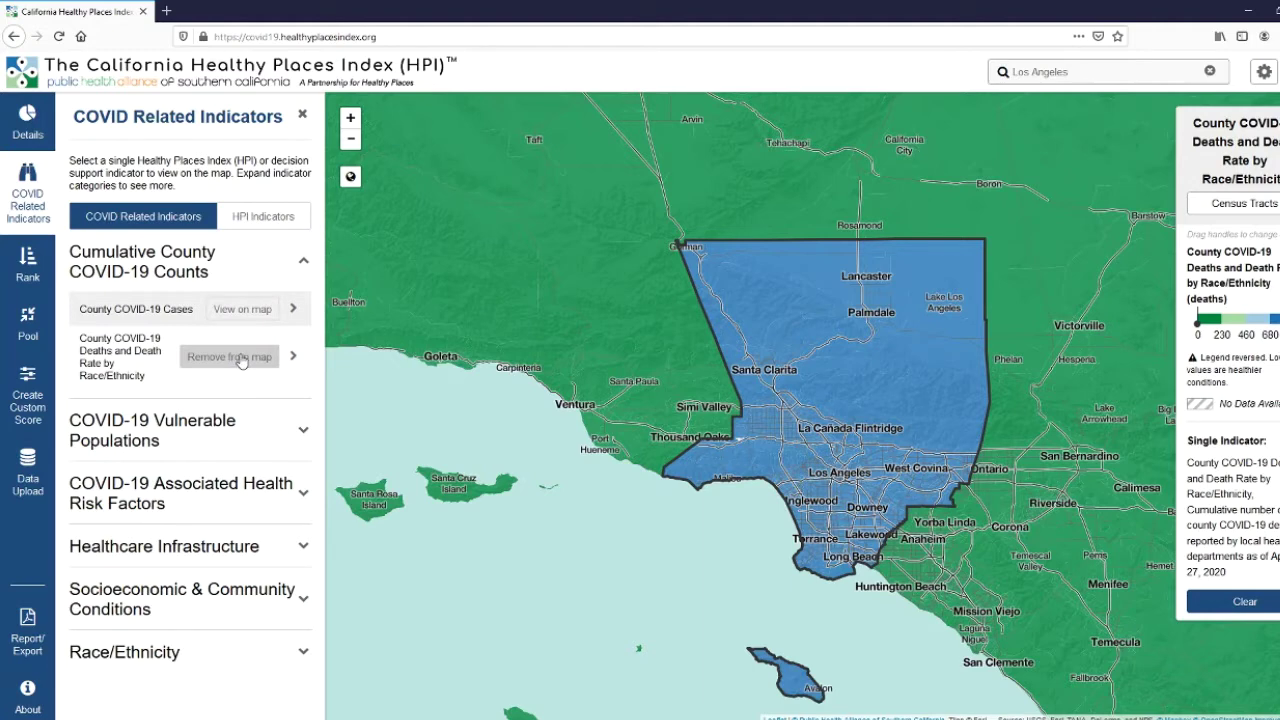
left_click(778, 336)
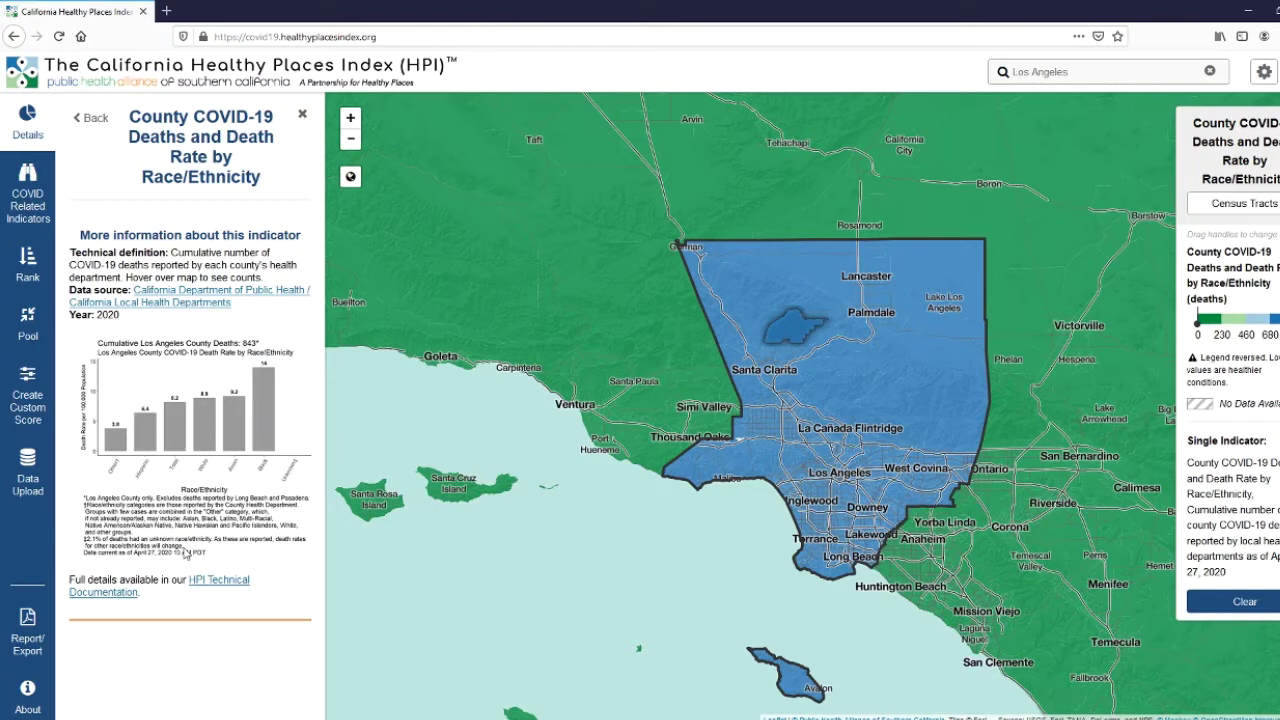
left_click(591, 395)
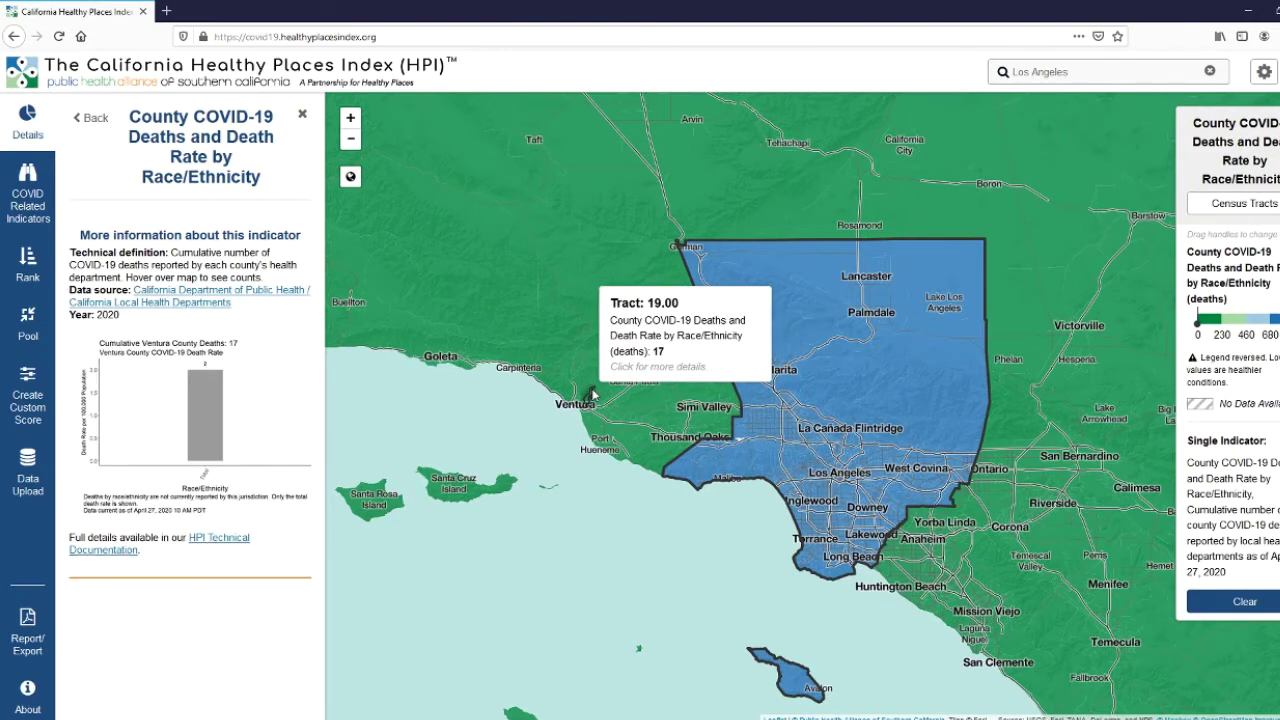
left_click(91, 118)
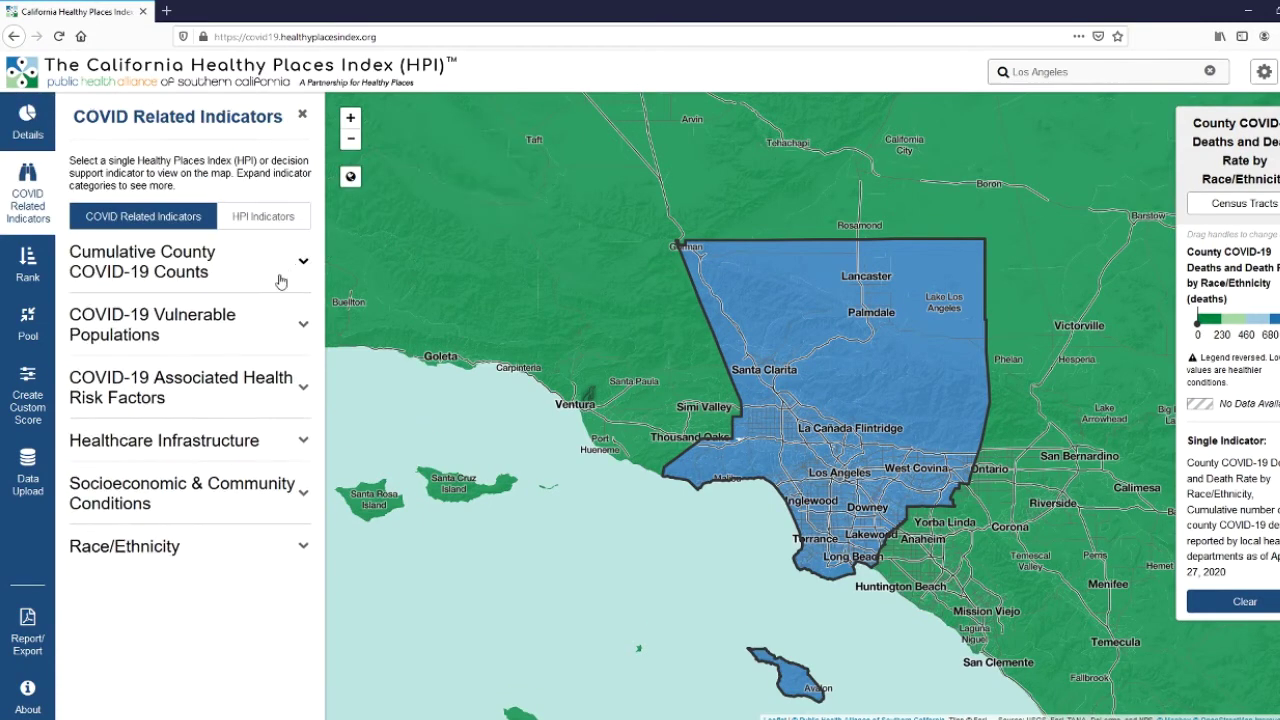
Expand COVID-19 Associated Health Risk Factors and scroll through its indicators, such as Asthma ER Admissions.
left_click(268, 333)
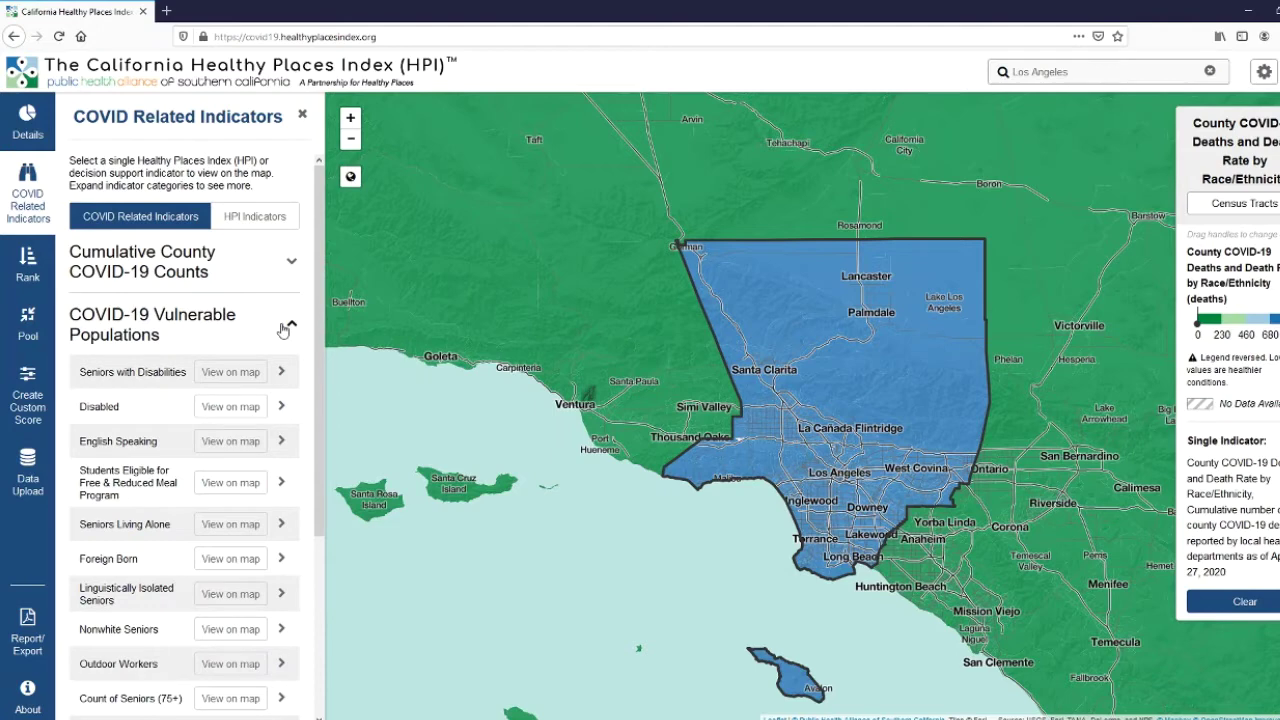
left_click(284, 328)
left_click(288, 396)
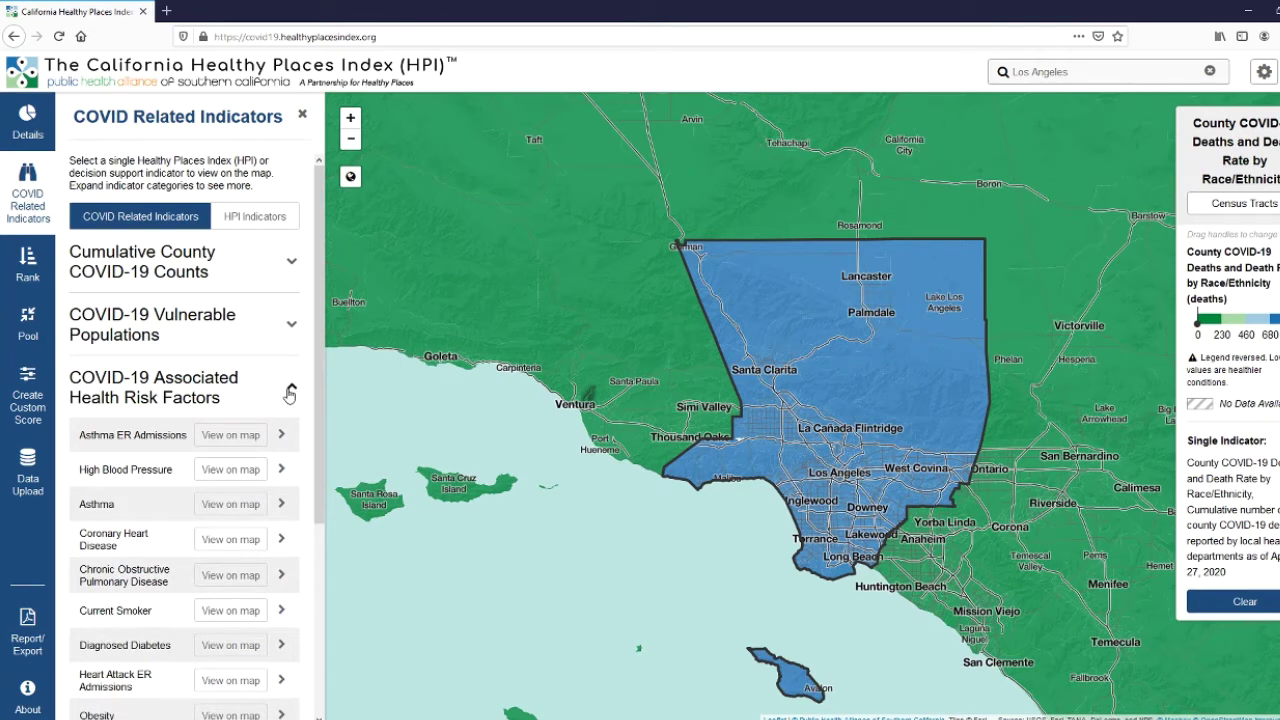
scroll(289, 395, "down", 3)
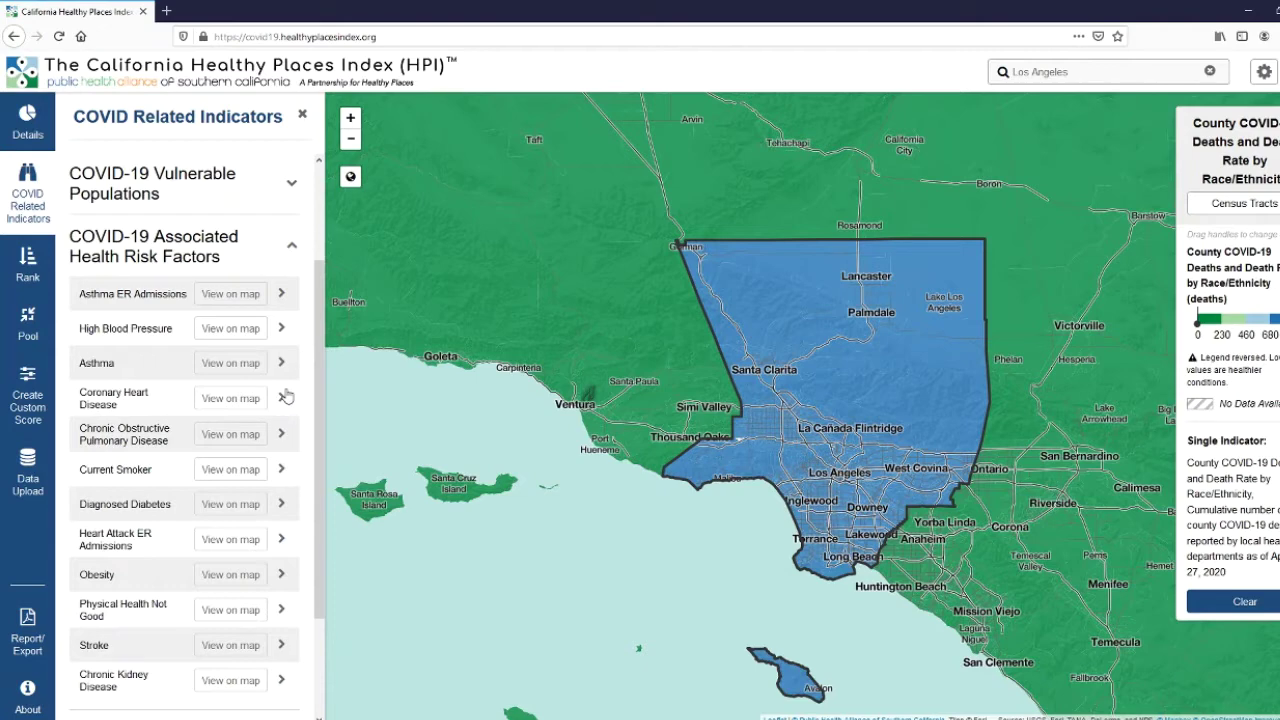
scroll(284, 450, "down", 3)
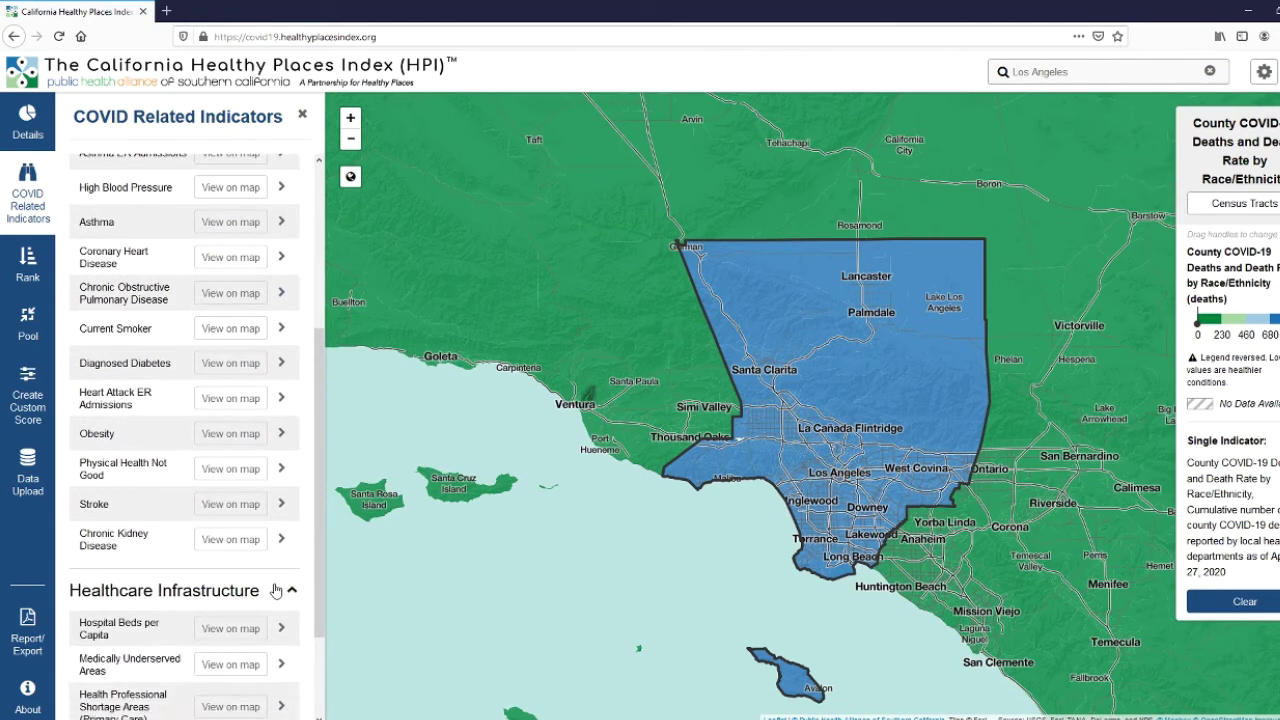
scroll(276, 590, "down", 1)
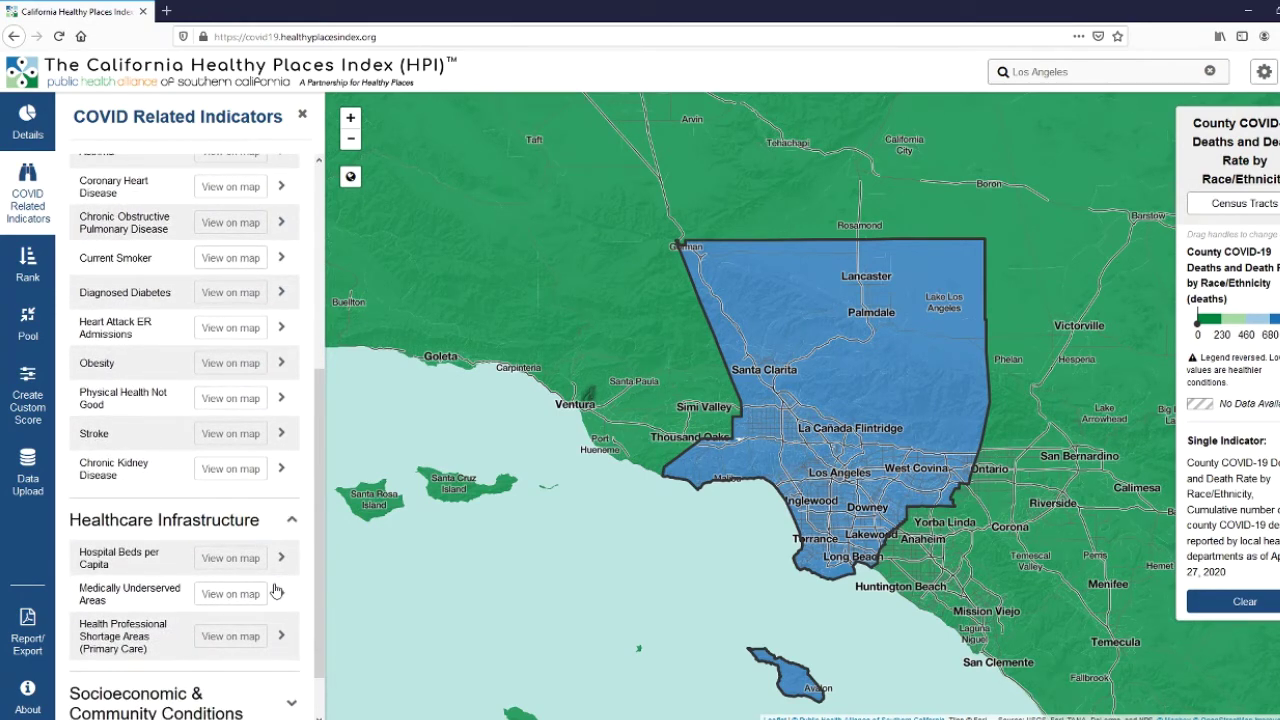
scroll(276, 591, "down", 1)
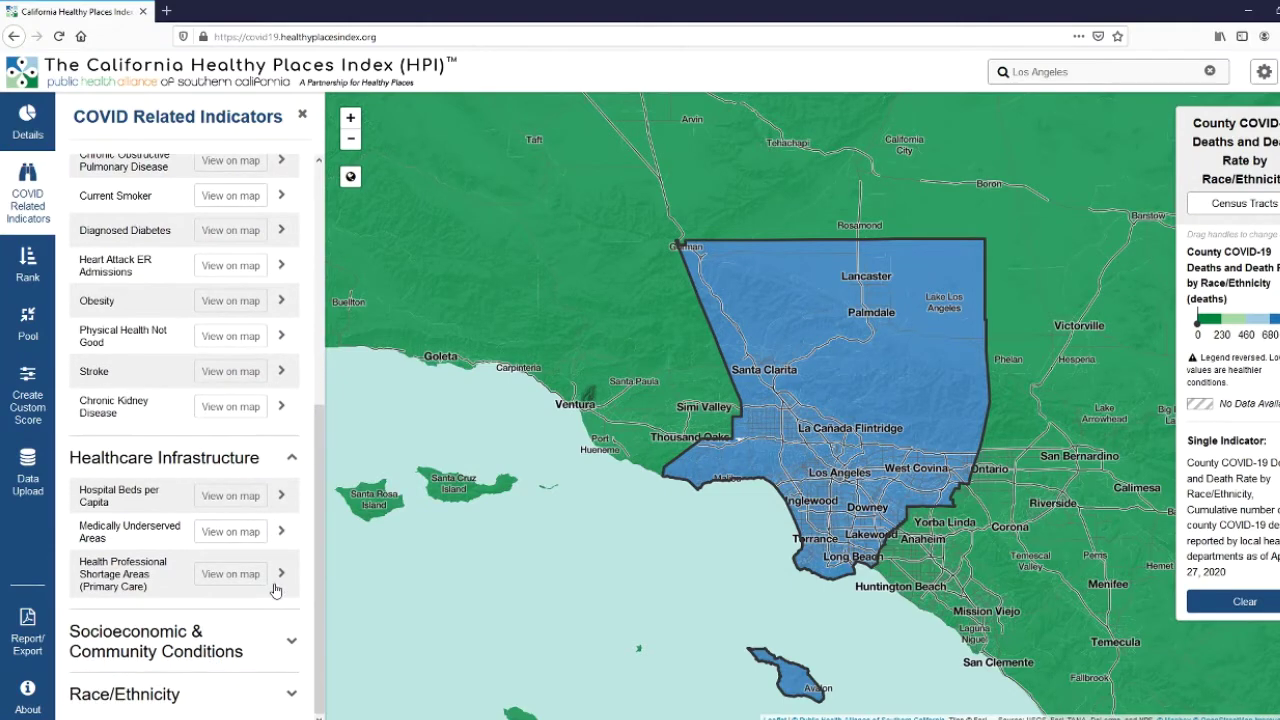
Expand Socioeconomic & Community Conditions and scroll through its indicator list.
left_click(265, 650)
scroll(265, 650, "down", 3)
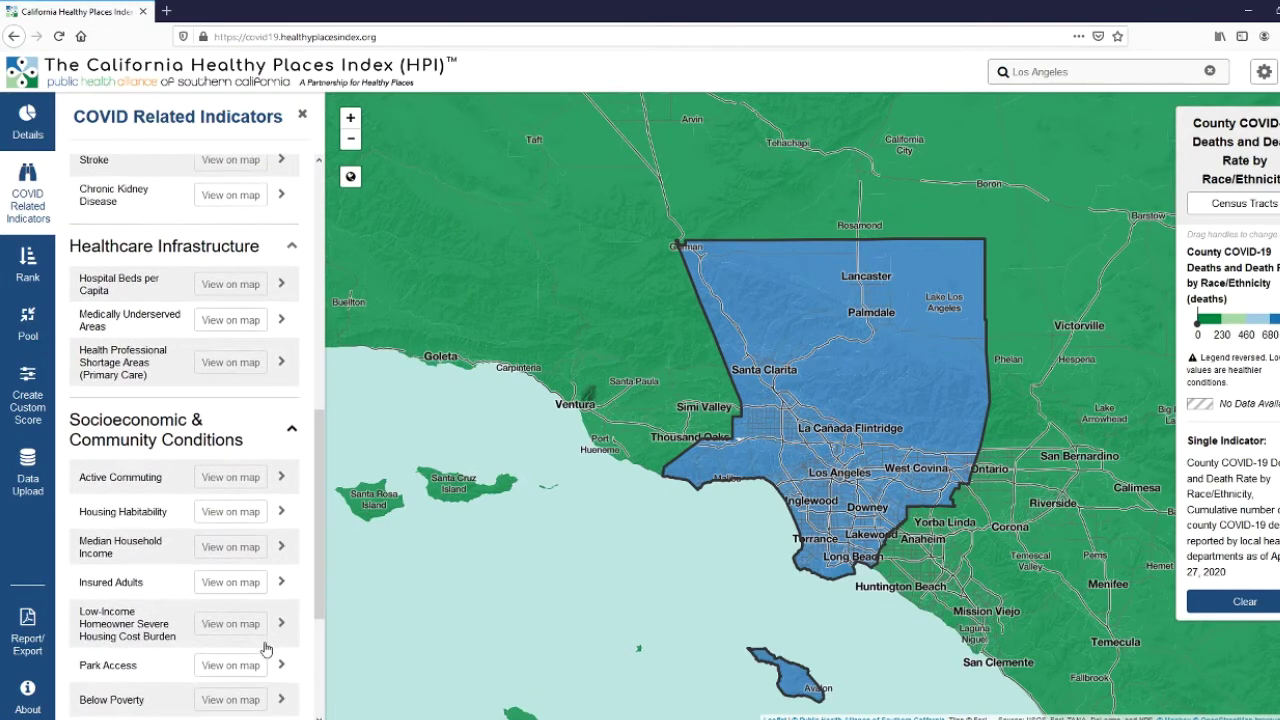
scroll(265, 650, "down", 2)
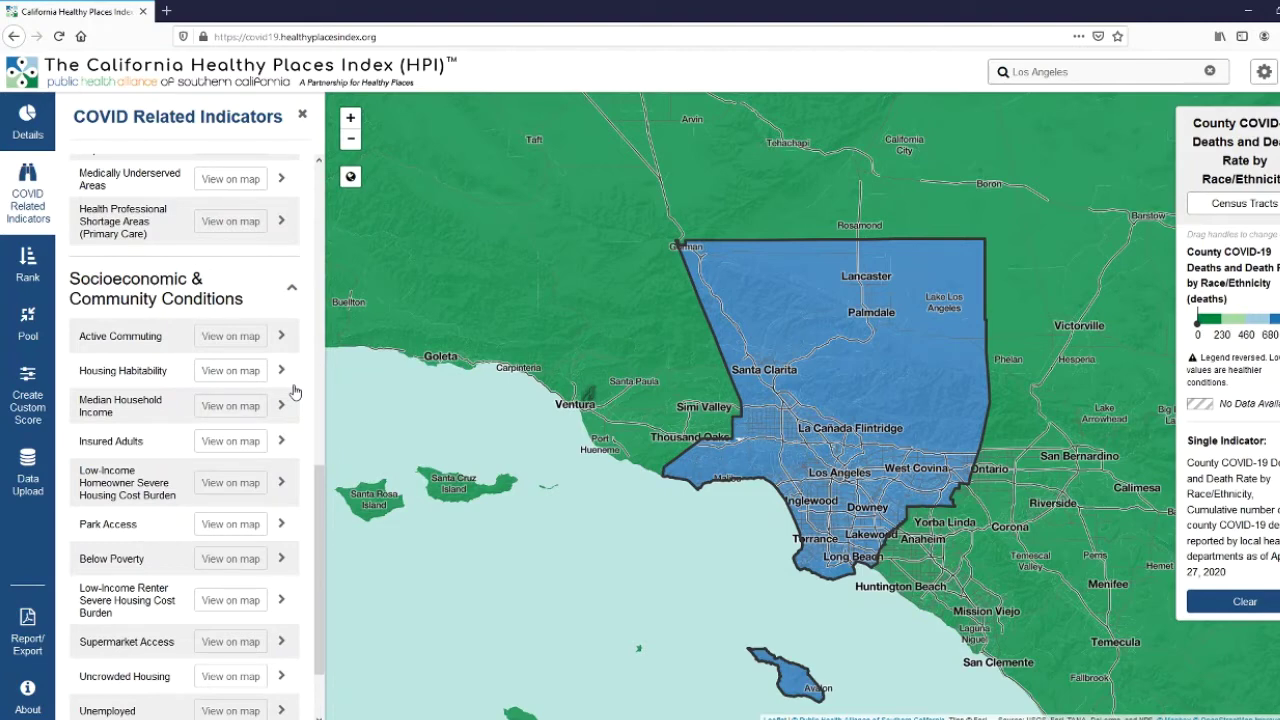
scroll(292, 540, "down", 2)
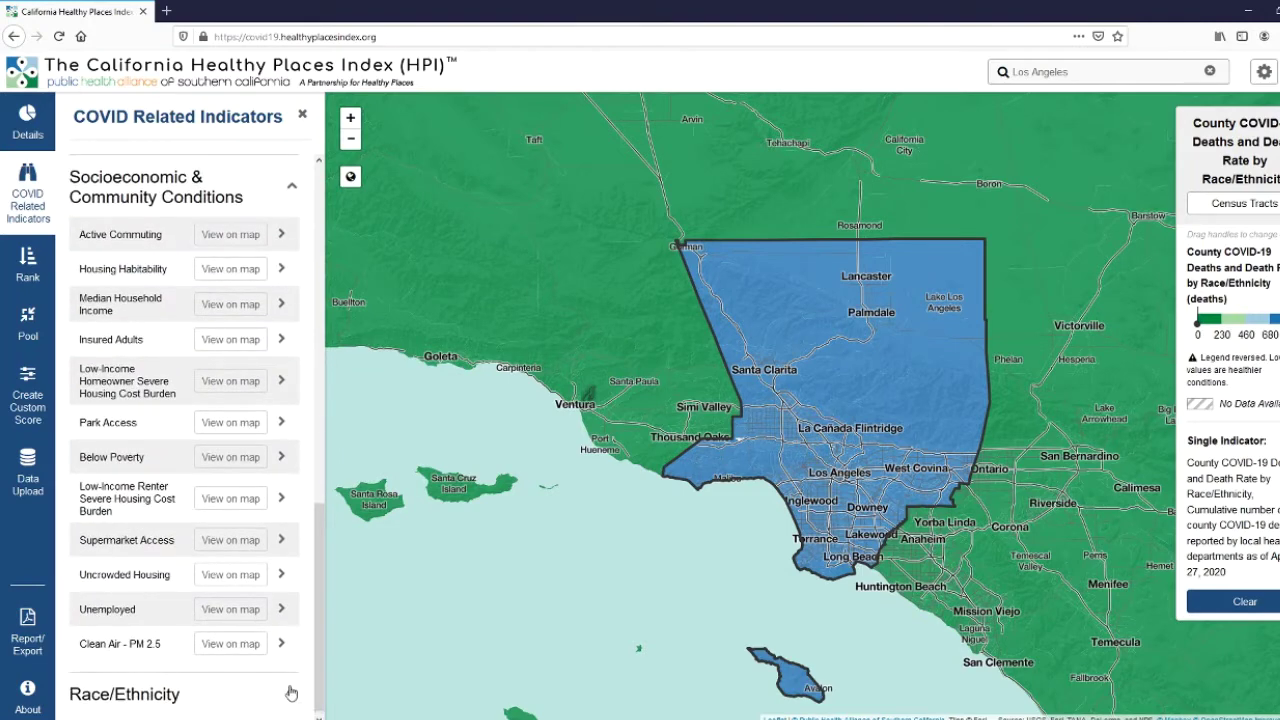
scroll(297, 600, "down", 6)
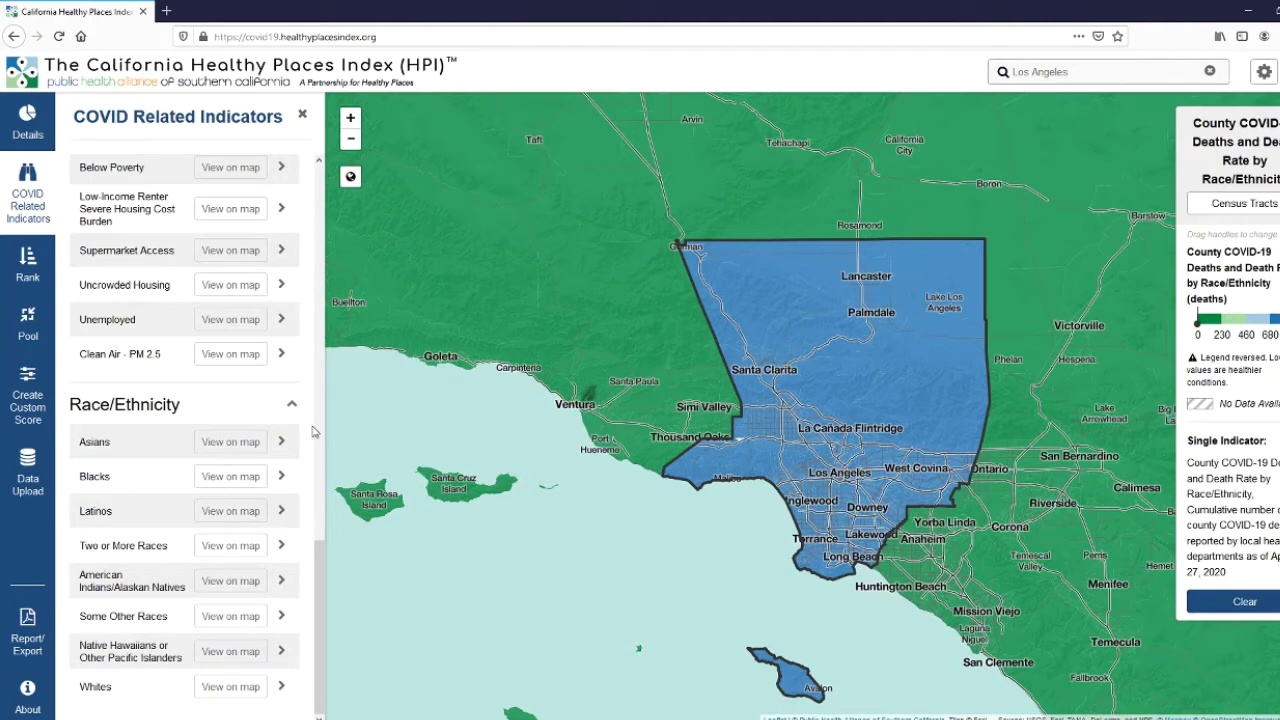
scroll(305, 428, "up", 8)
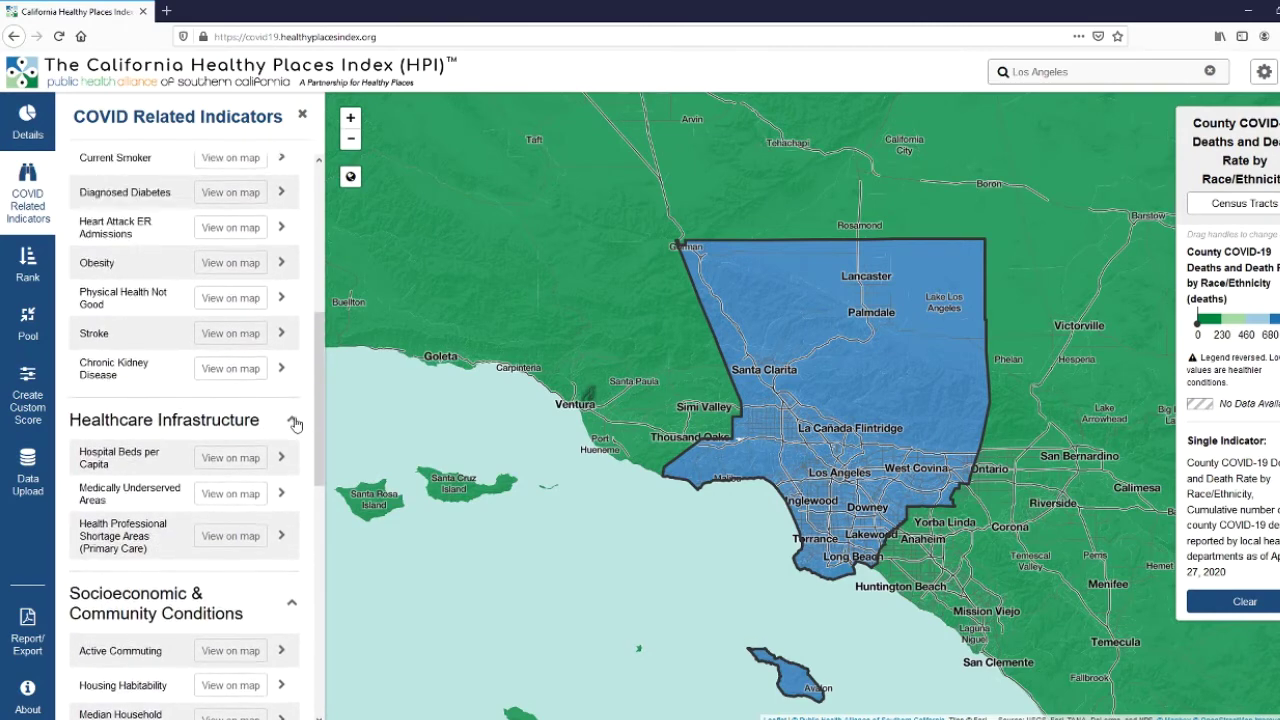
scroll(295, 425, "up", 5)
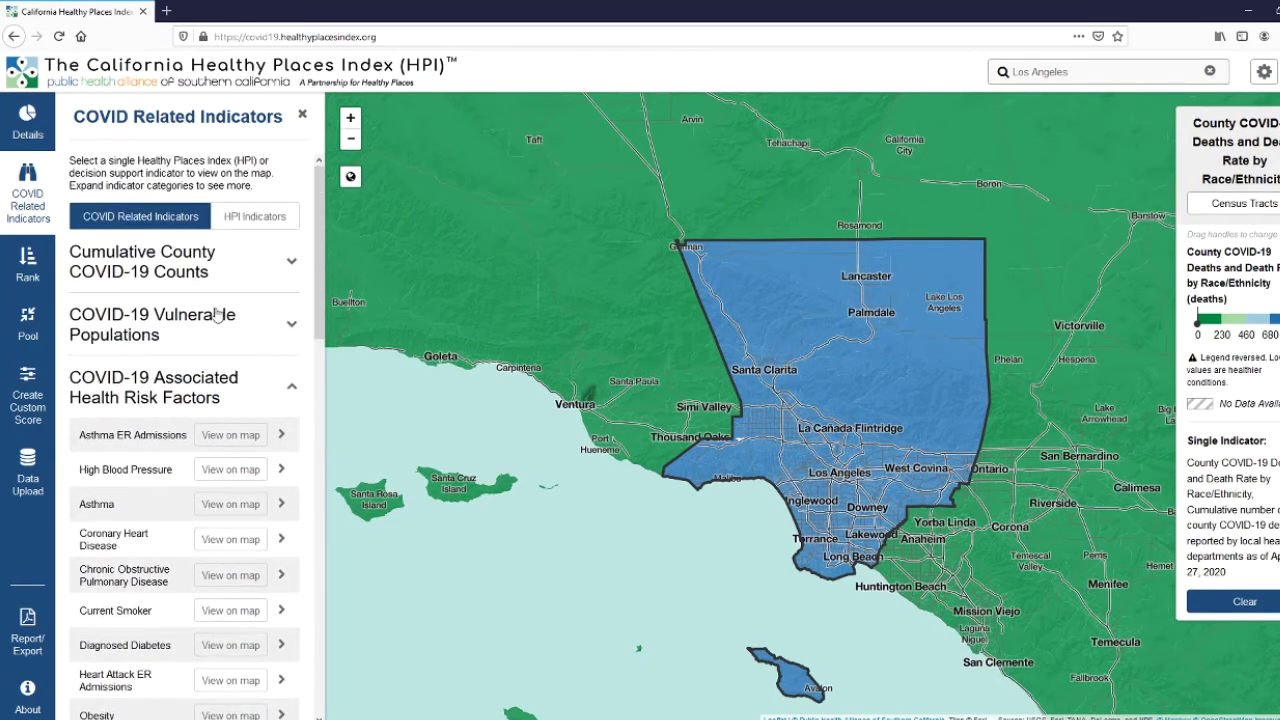
Map Seniors Living Alone from the COVID-19 Vulnerable Populations category.
left_click(216, 315)
scroll(219, 323, "down", 1)
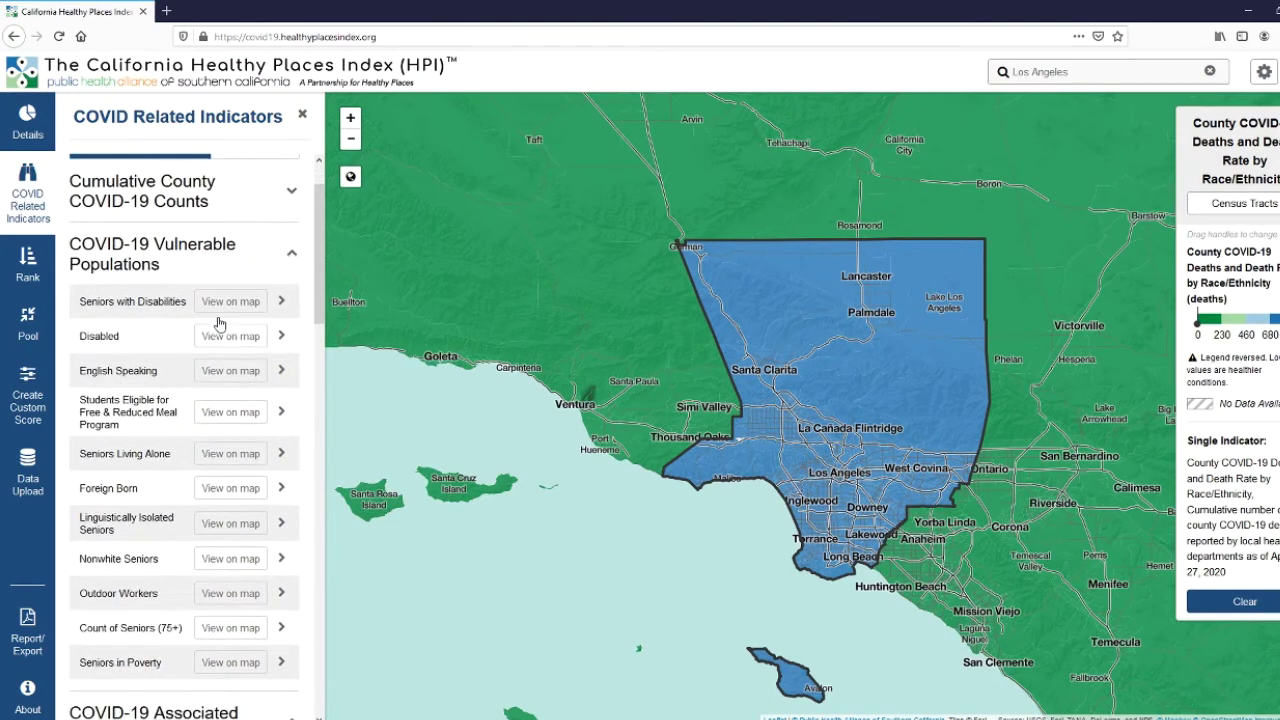
left_click(244, 459)
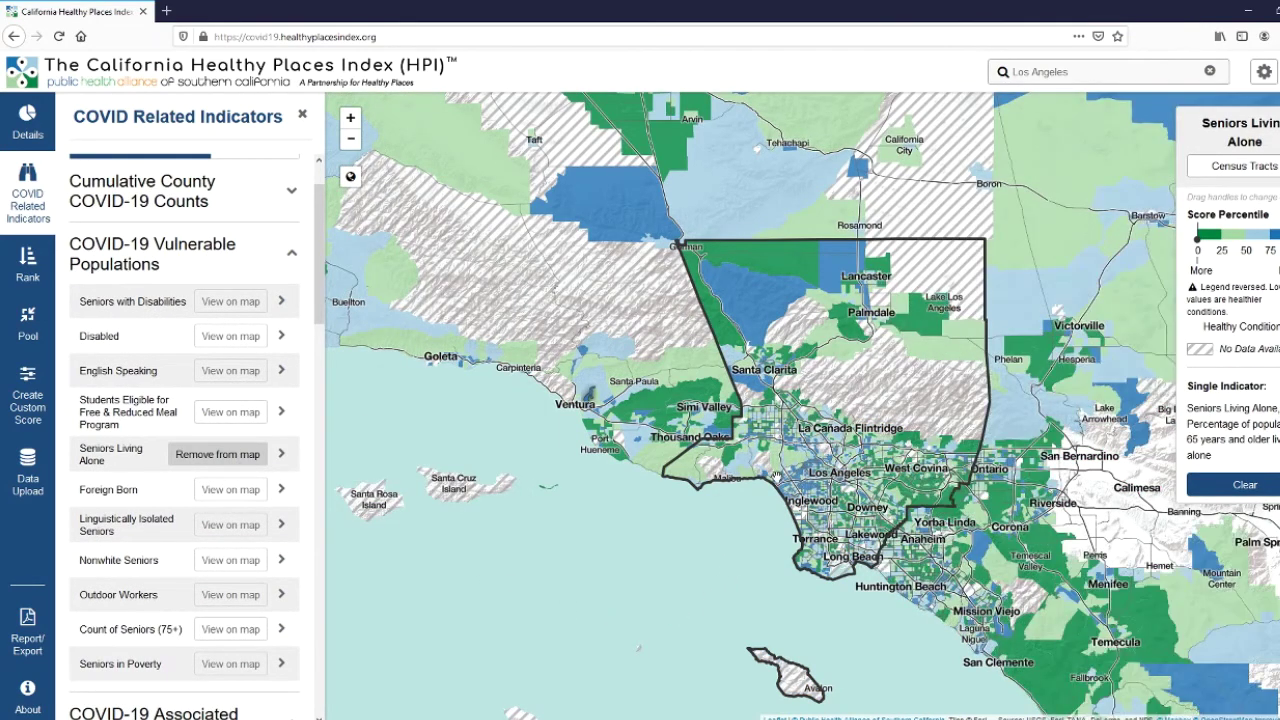
mouse_move(776, 484)
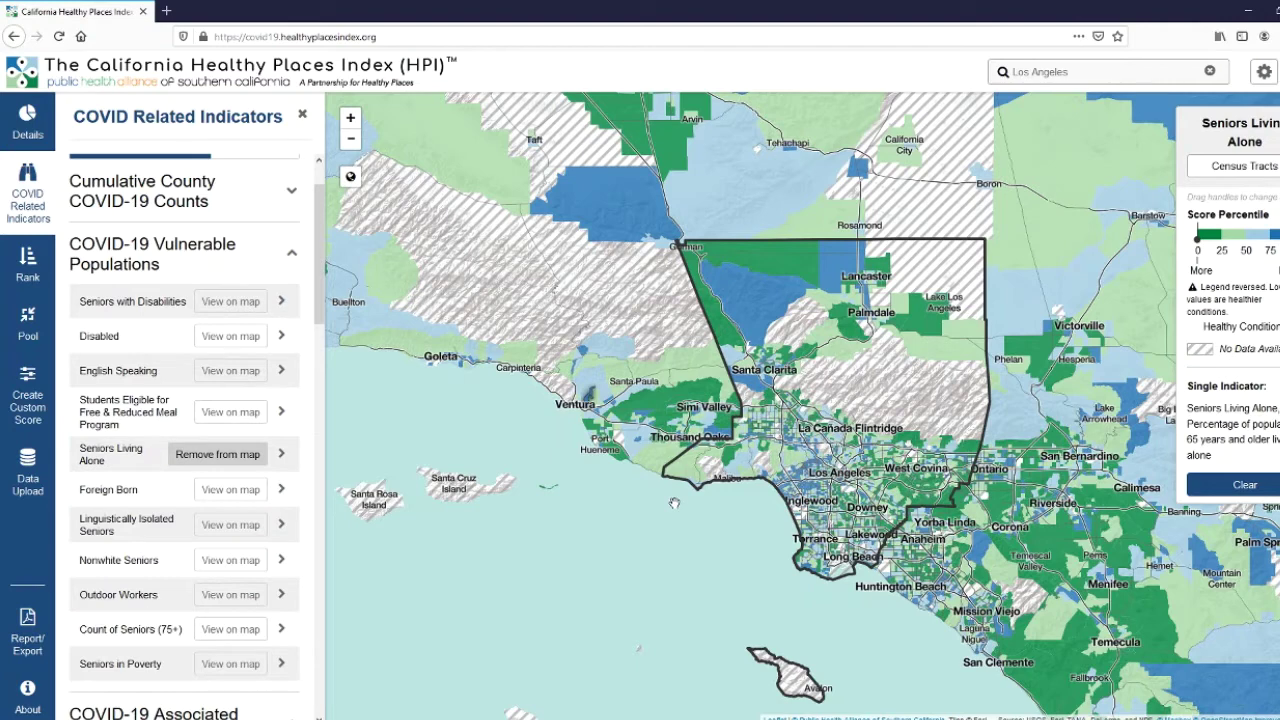
Switch map data aggregation to cities, then back to counties.
left_click(1266, 168)
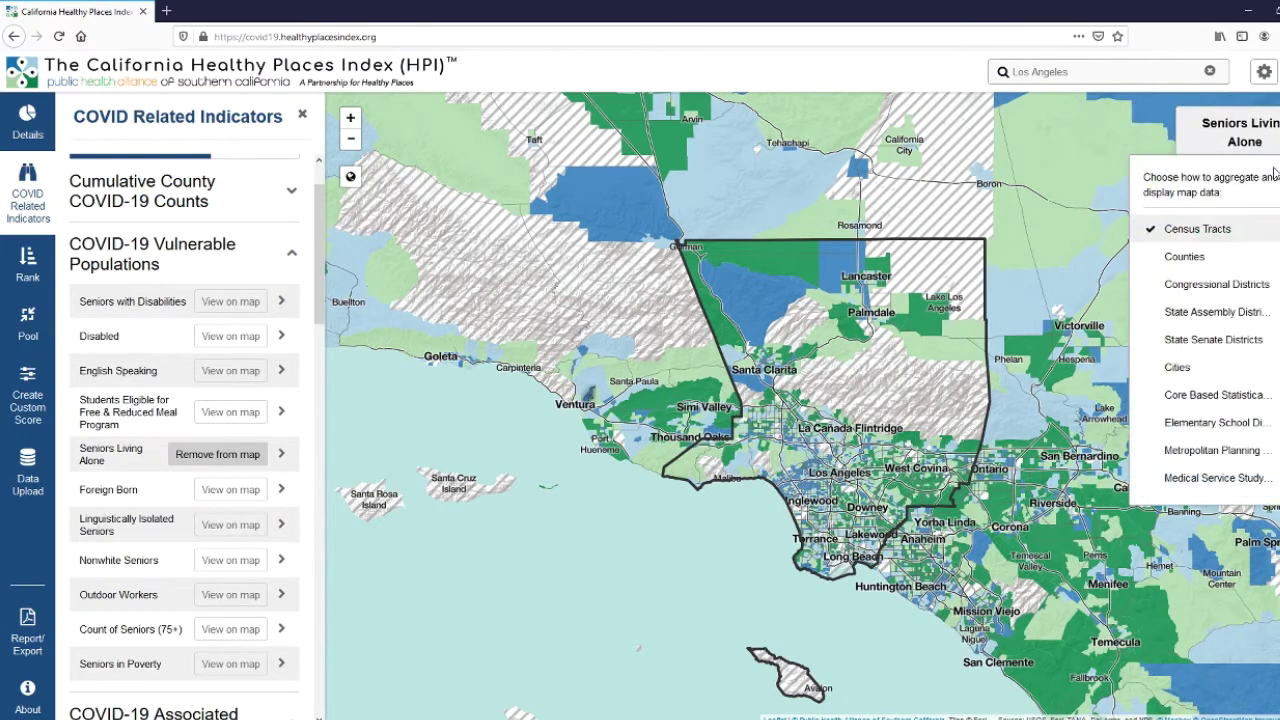
left_click(1177, 370)
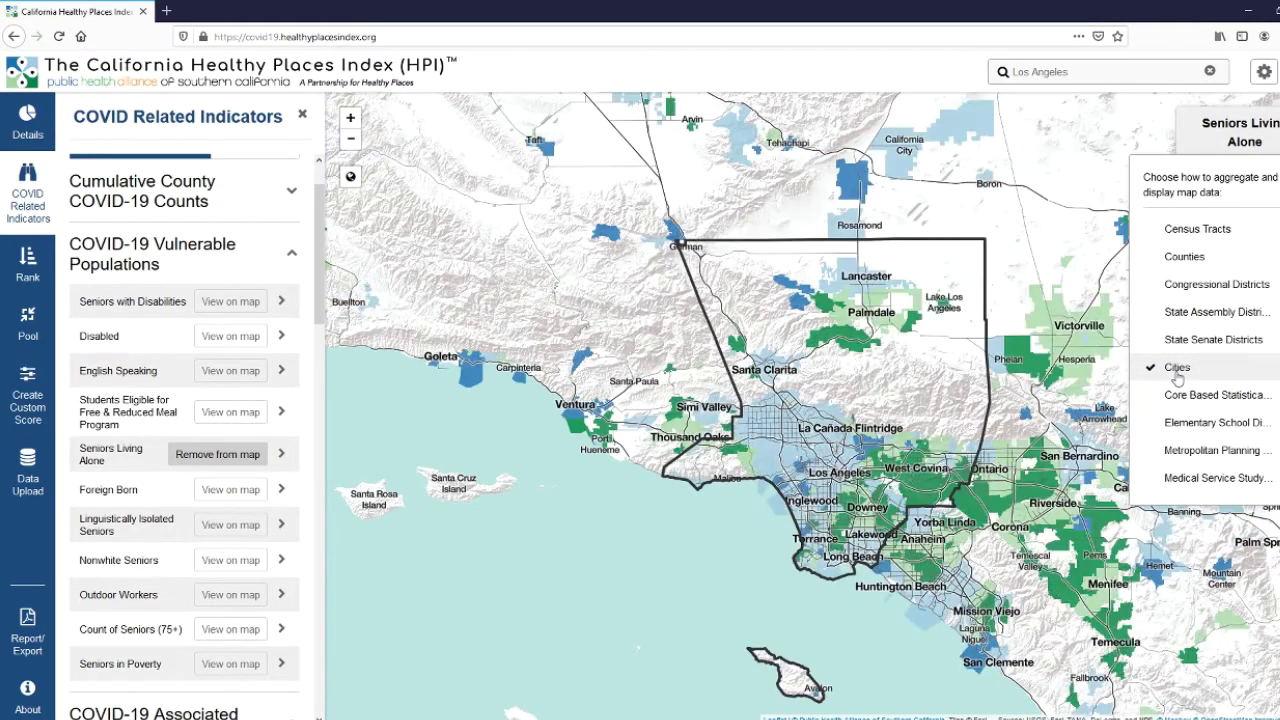
left_click(1187, 260)
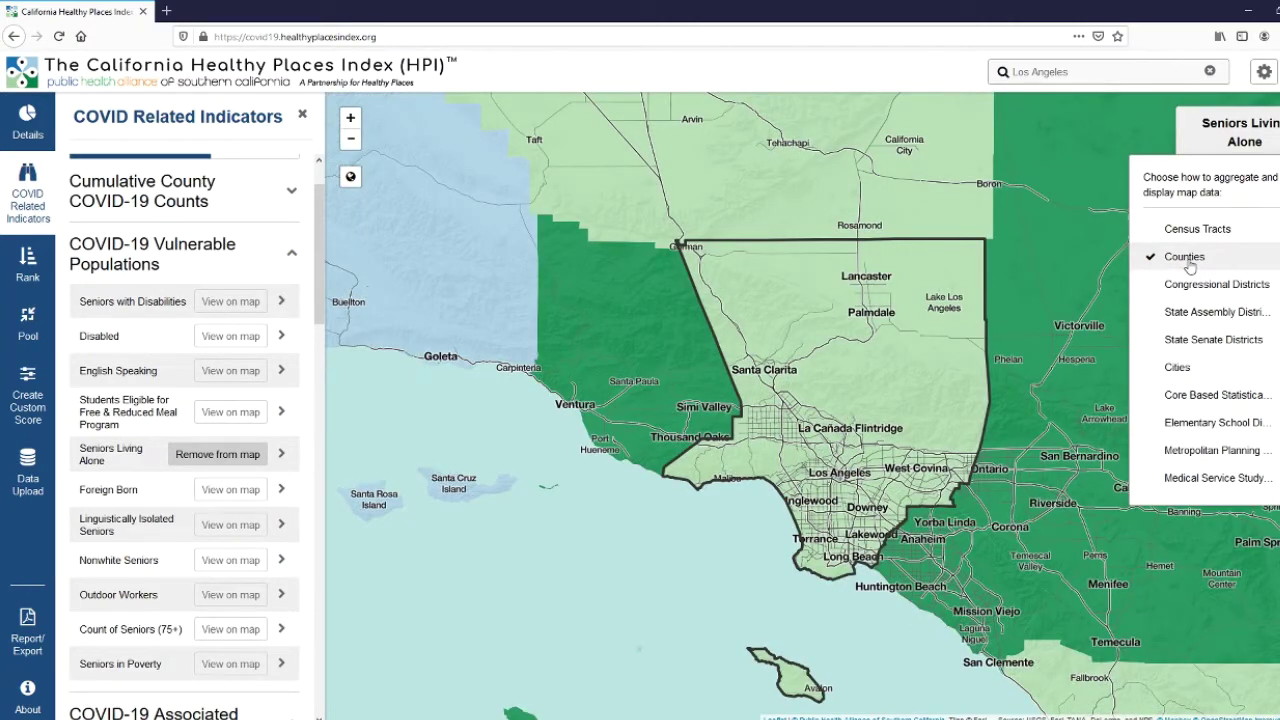
mouse_move(878, 408)
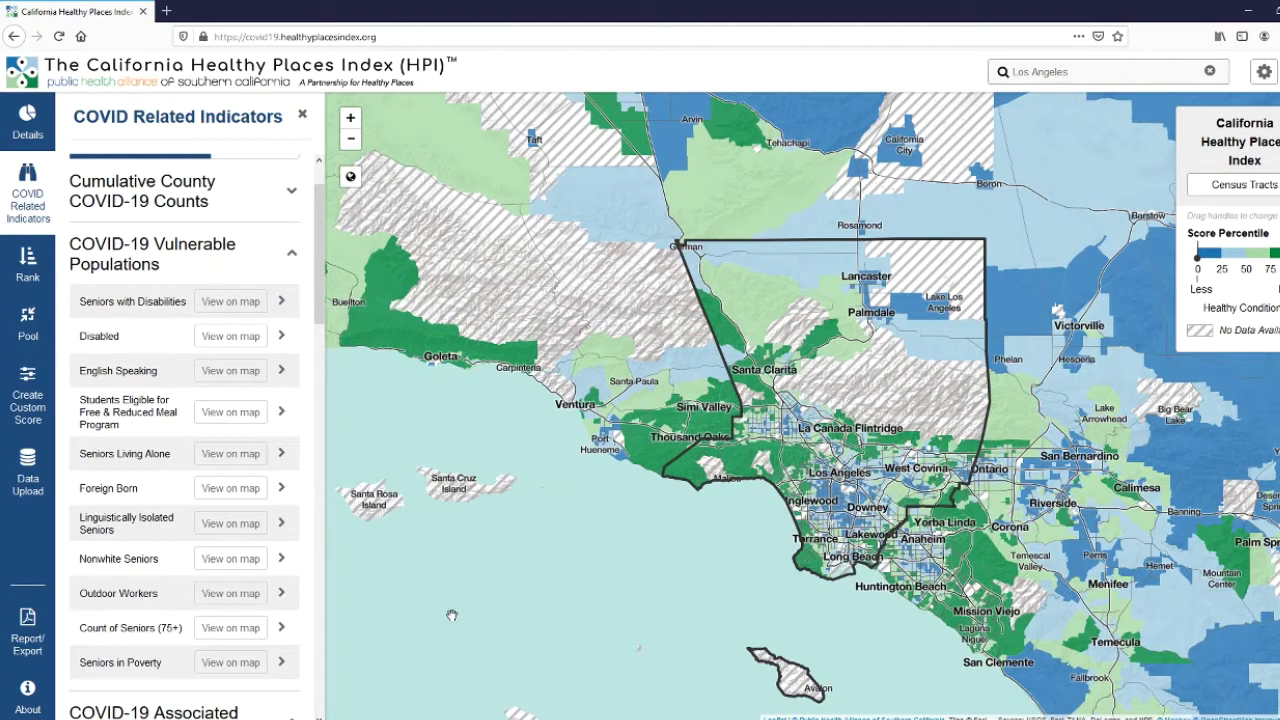
Map Students Eligible for Free & Reduced Meal Program and move the map to Kern County.
left_click(231, 412)
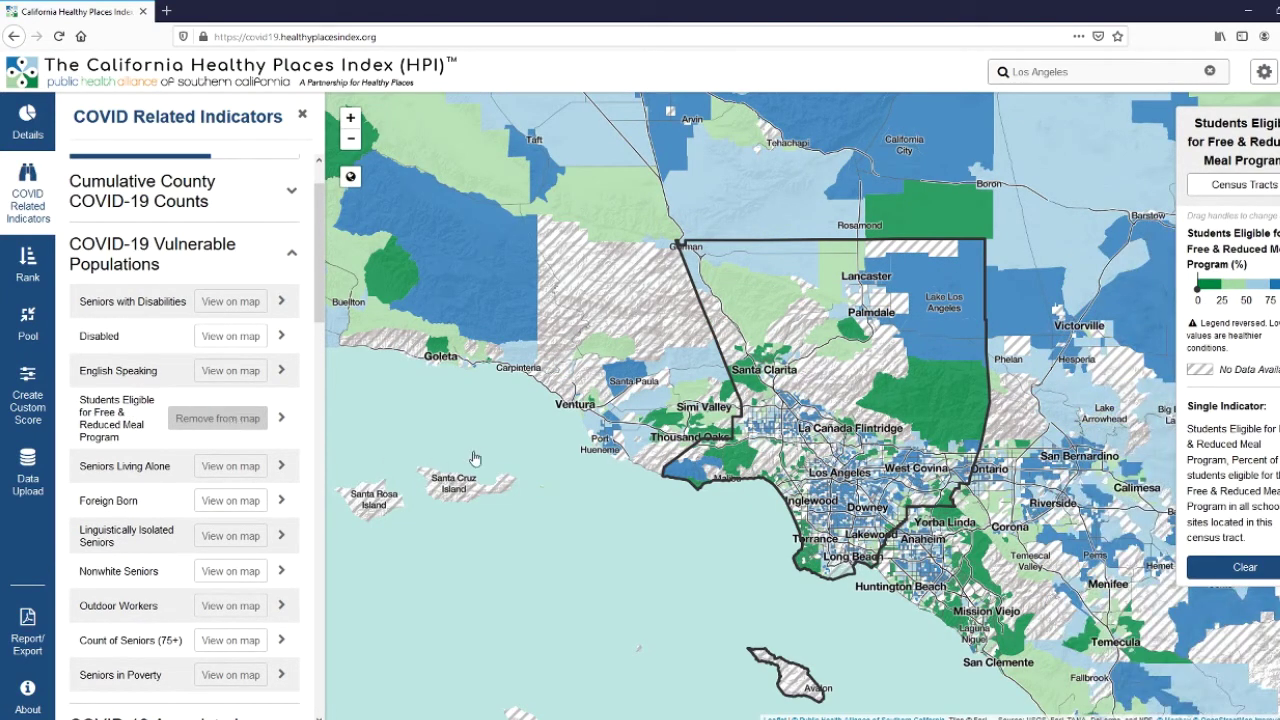
left_click(1211, 73)
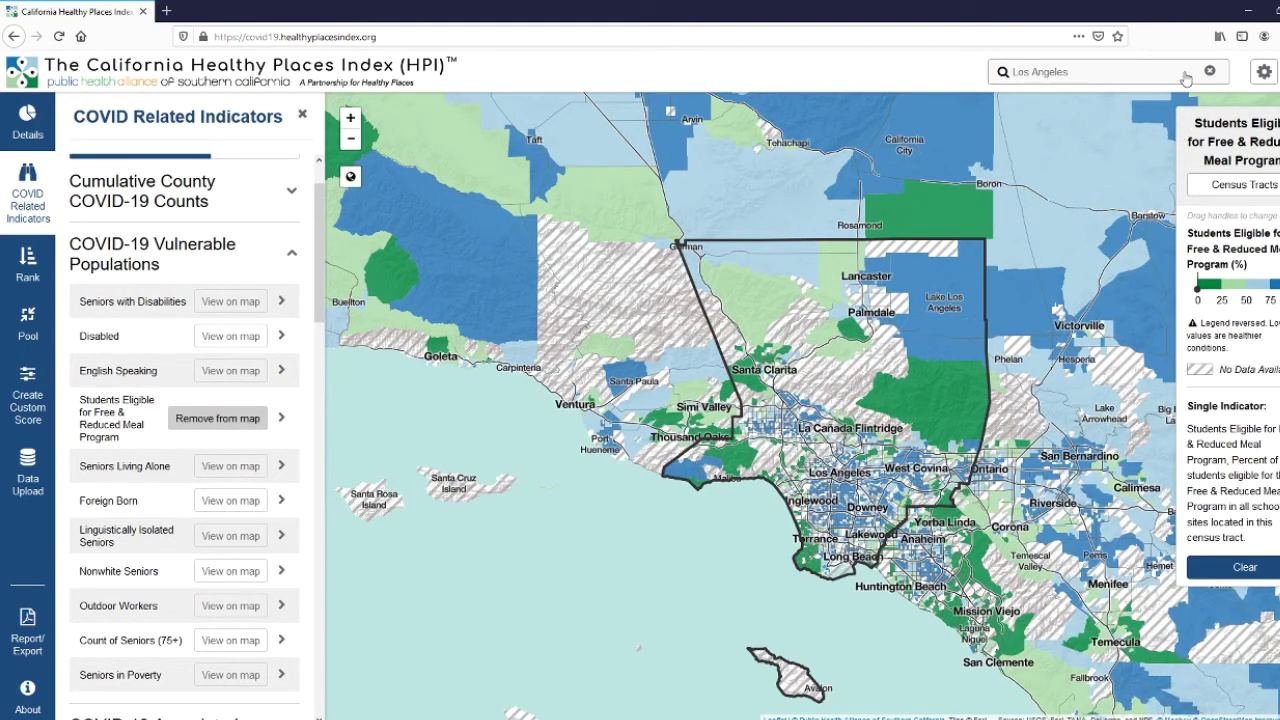
left_click(1128, 73)
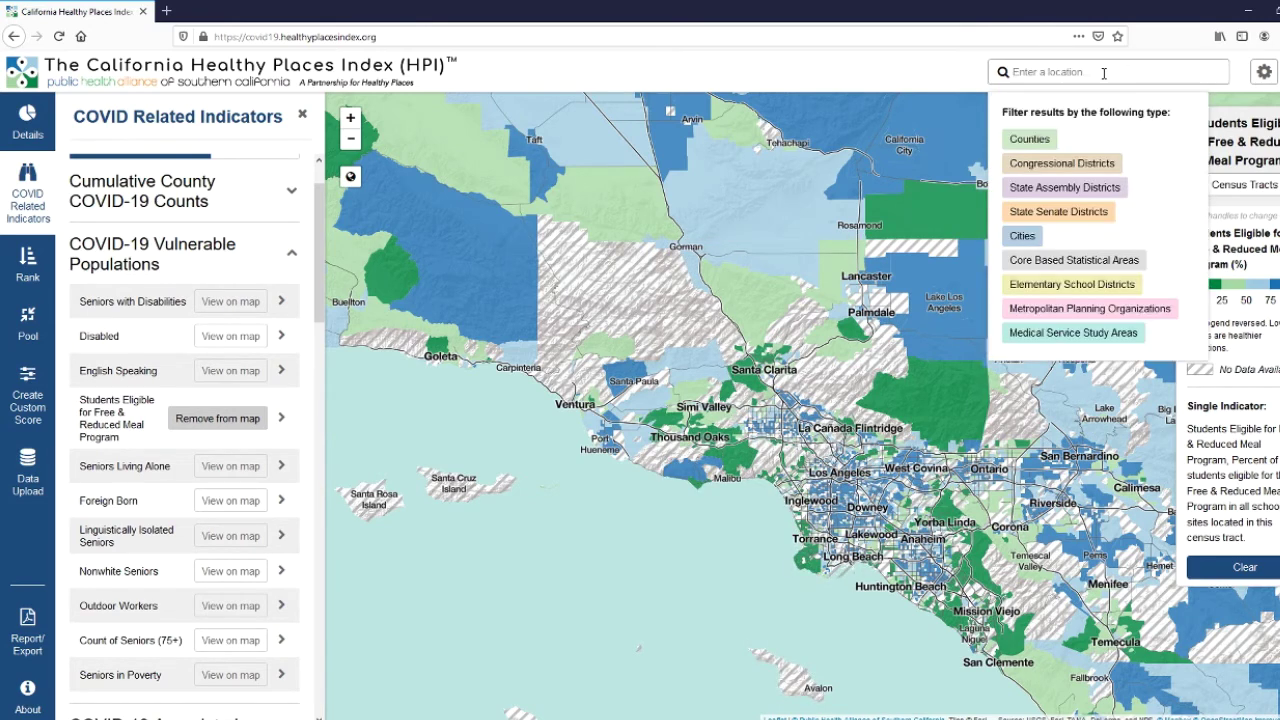
type("Kern")
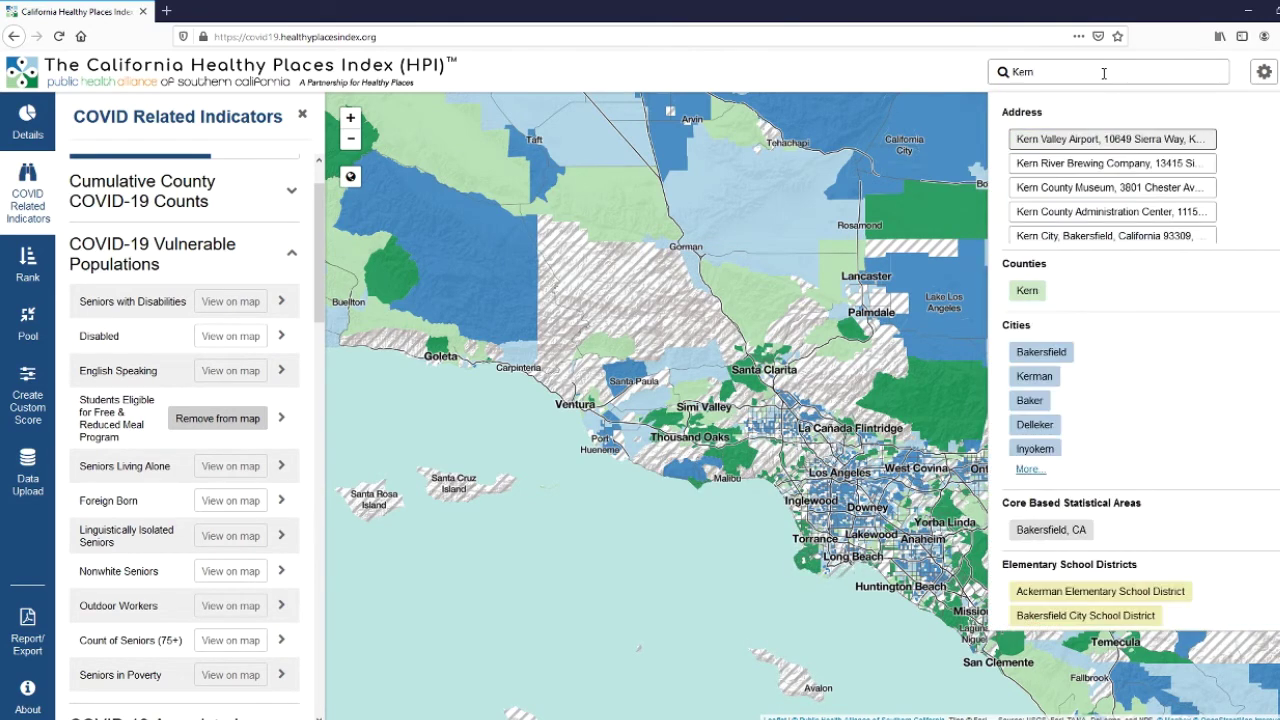
left_click(1026, 290)
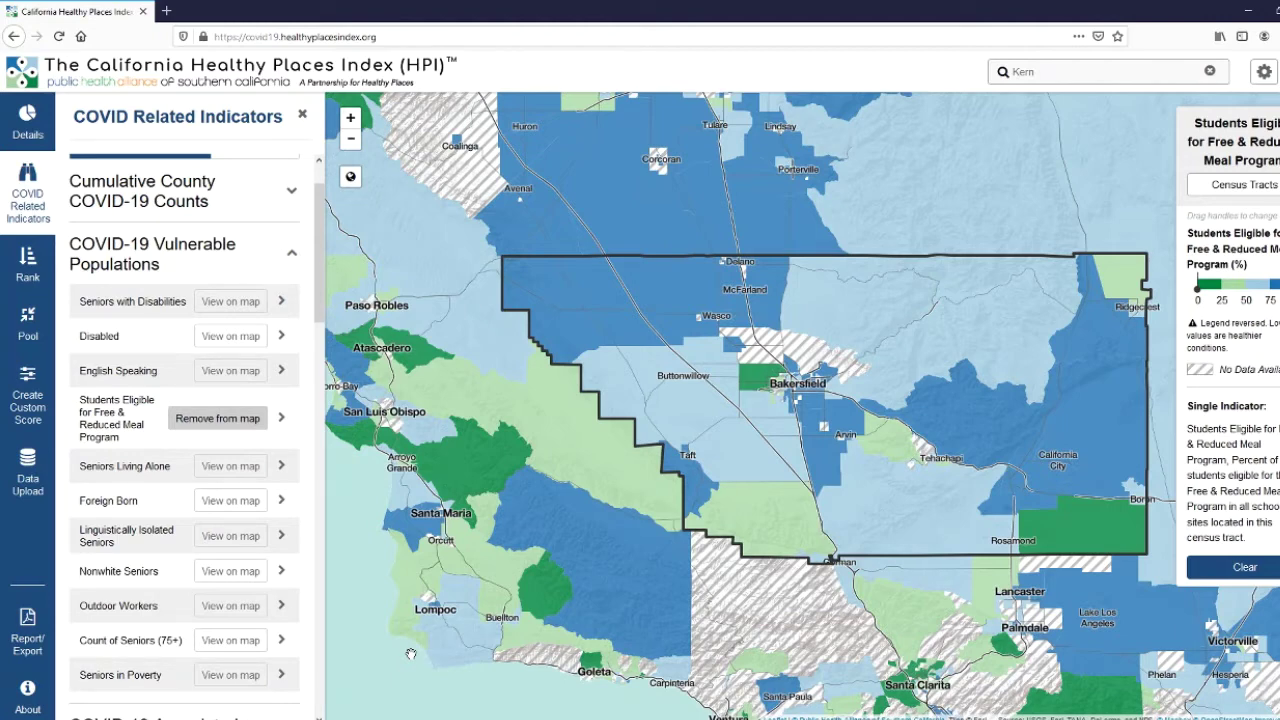
Rank Kern County's census tracts by meal-program eligibility, with tract 38.06 first at 6.79%.
left_click(27, 270)
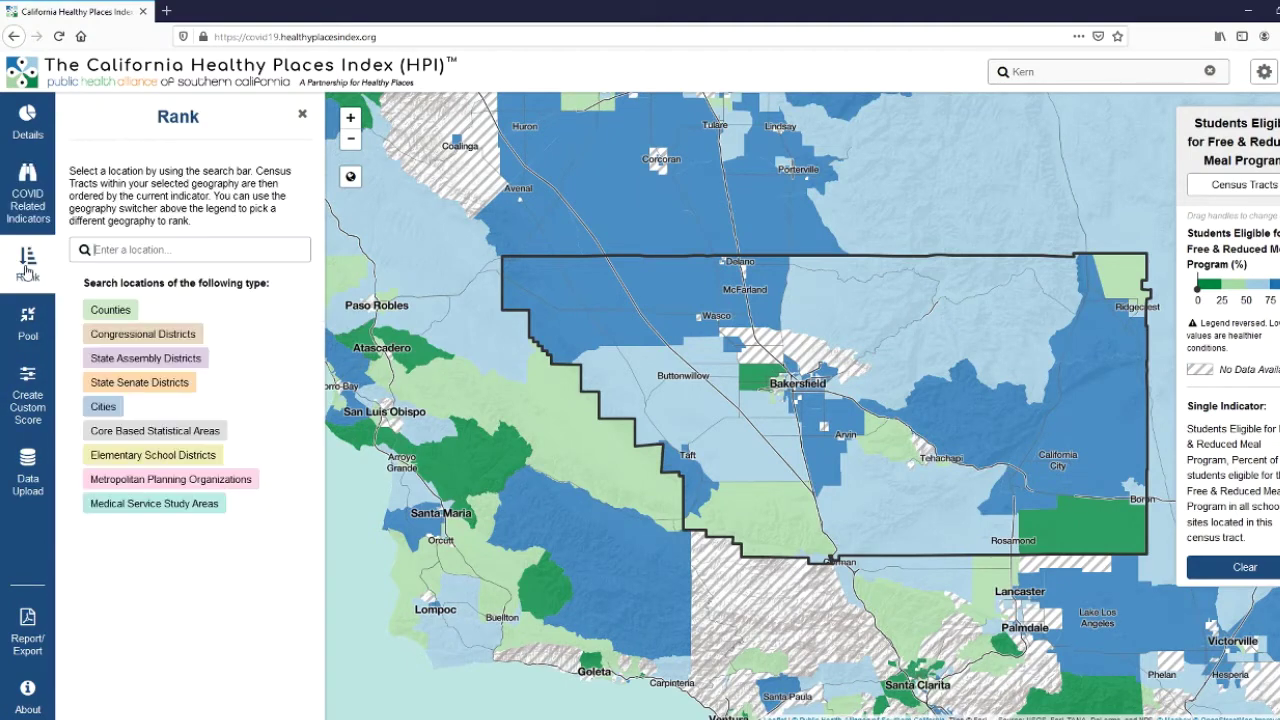
left_click(117, 253)
type("Kern")
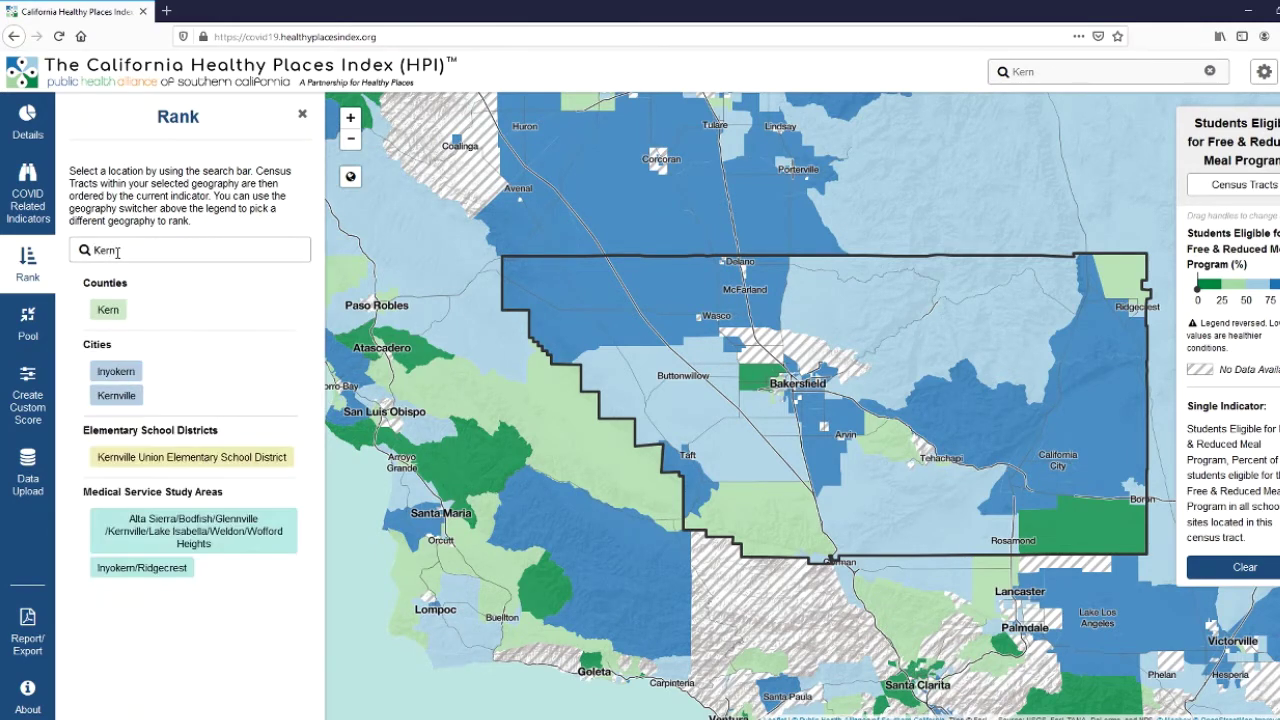
left_click(106, 310)
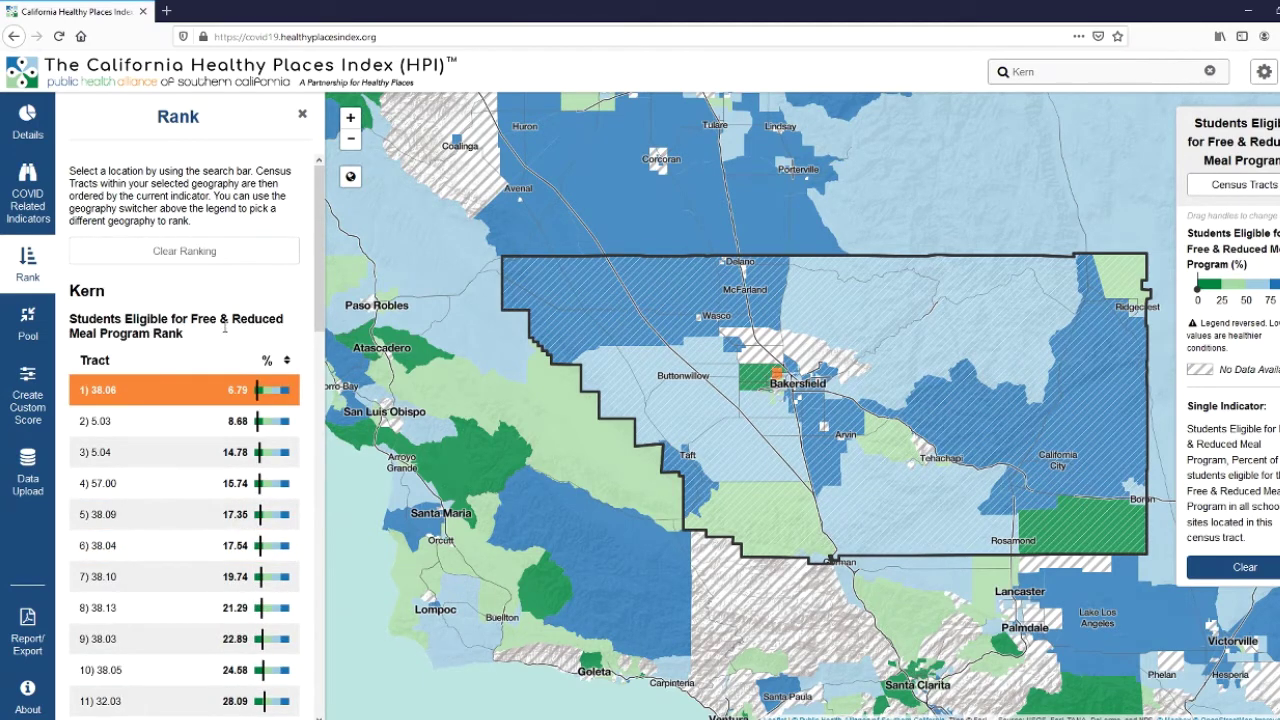
Sort the Kern ranking by percent descending and mark top tract 12.02 (98.3%) near Bakersfield.
left_click(288, 362)
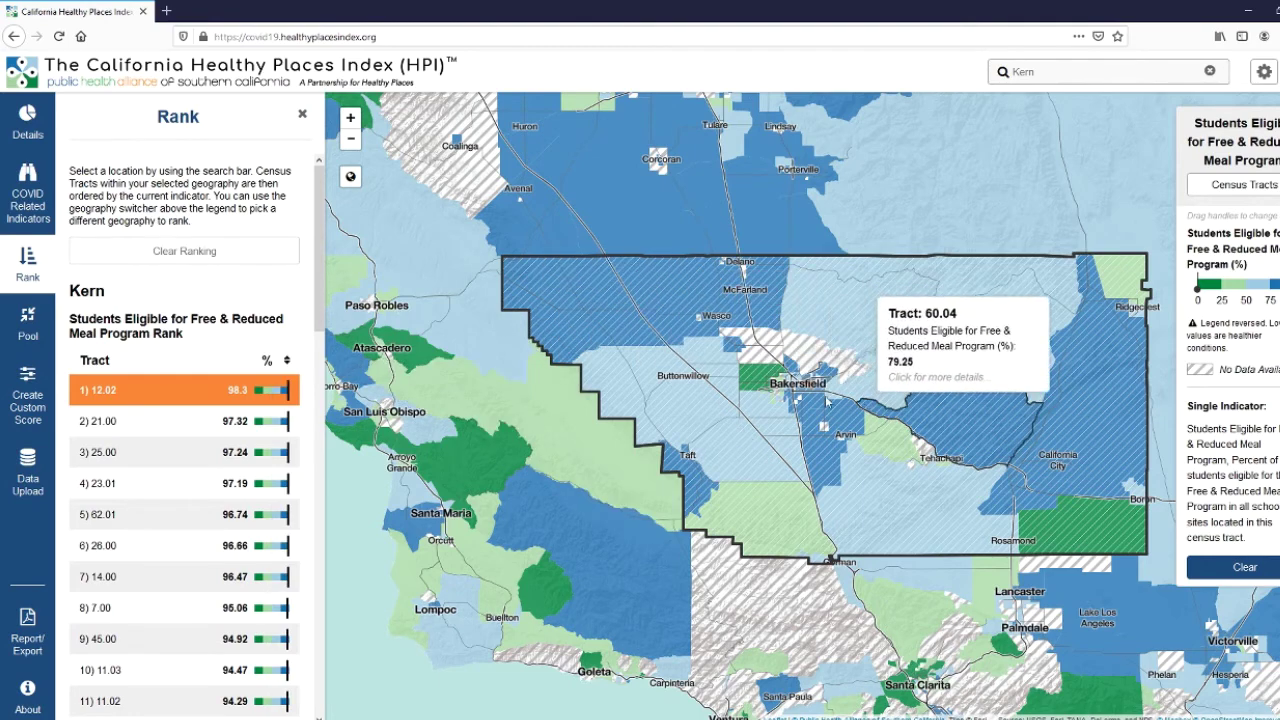
scroll(806, 395, "up", 2)
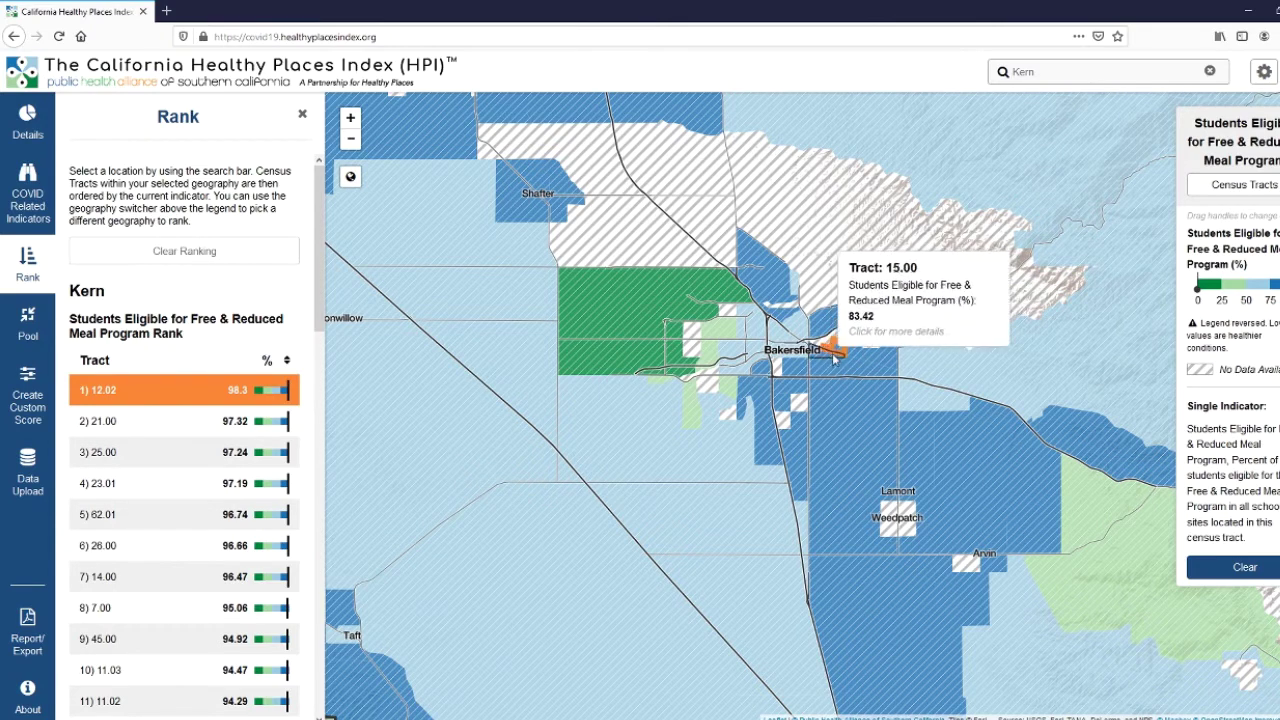
left_click(140, 393)
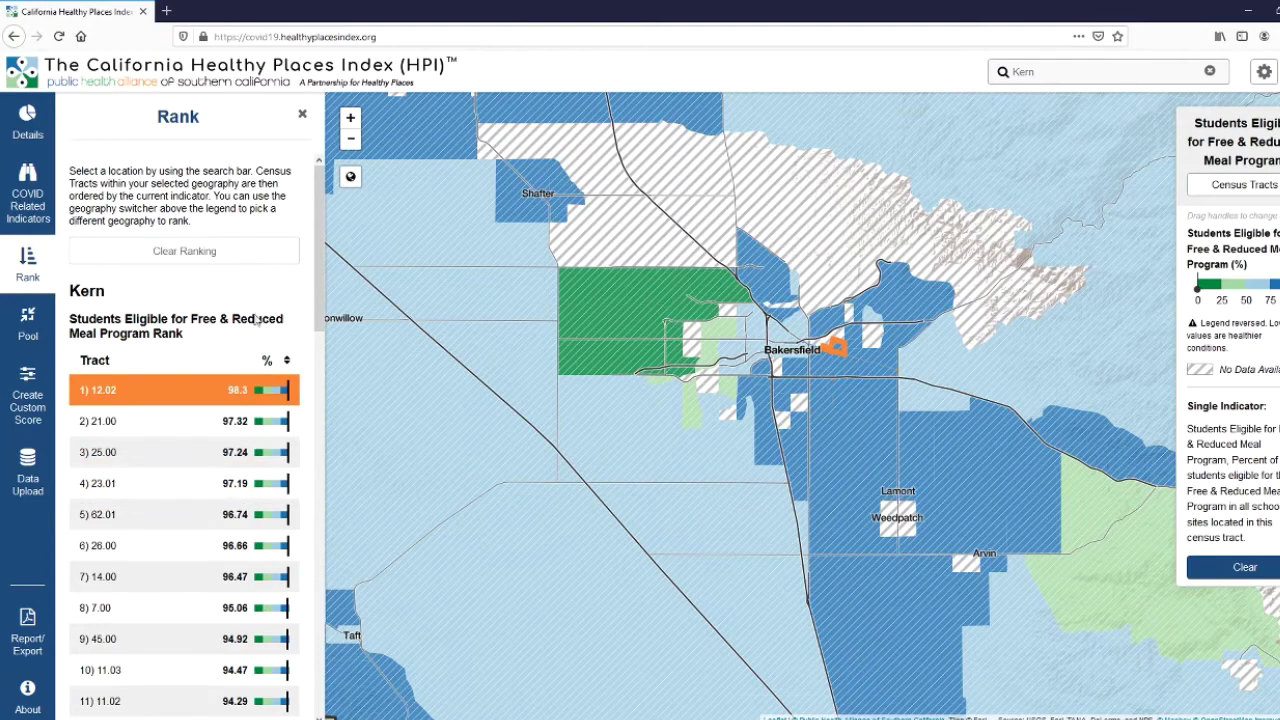
Clear the Kern ranking and search for Riverside to outline Riverside County.
left_click(228, 248)
left_click(1209, 71)
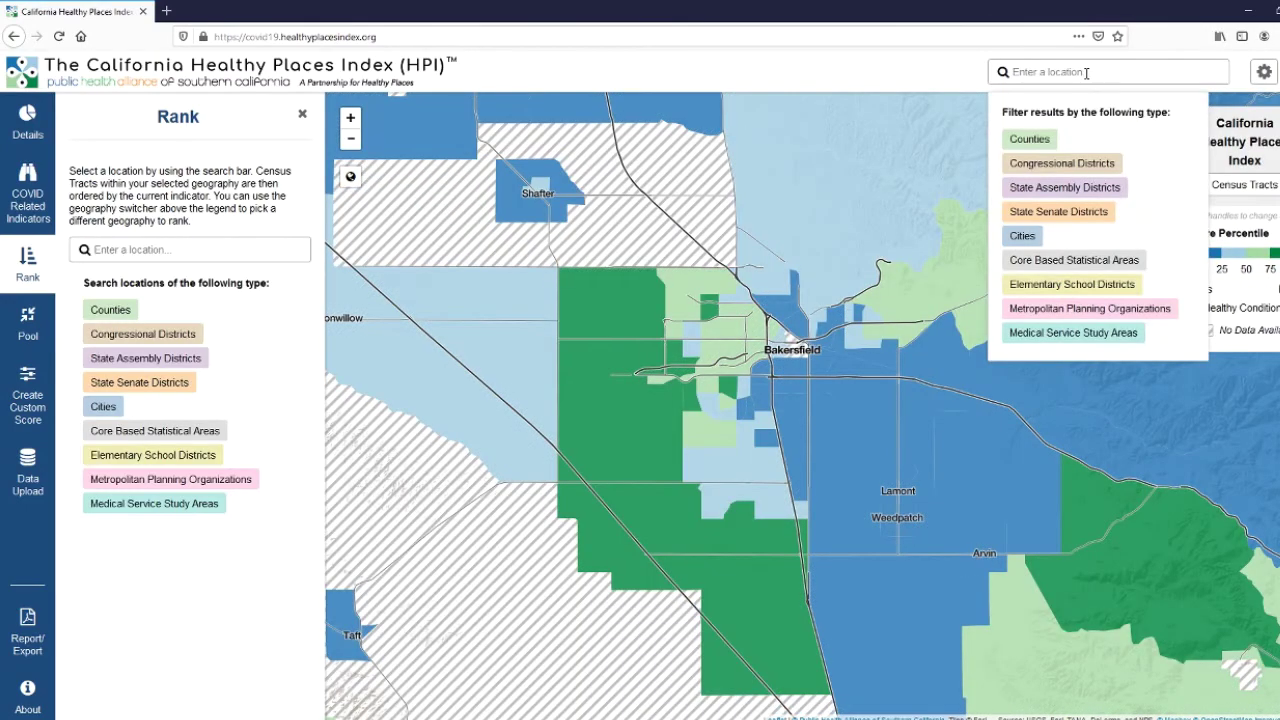
type("Riverside")
key("Return")
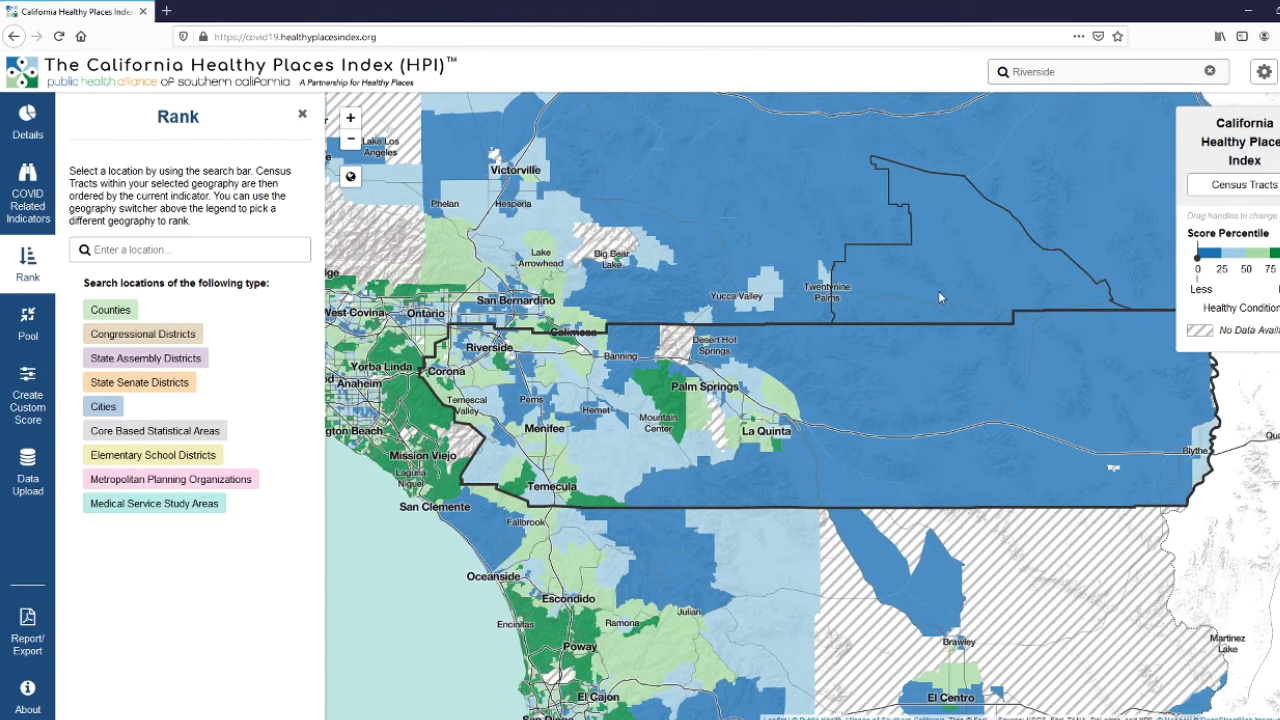
From the COVID Related Indicators list, map Count of Seniors (75+) over Riverside County.
left_click(45, 184)
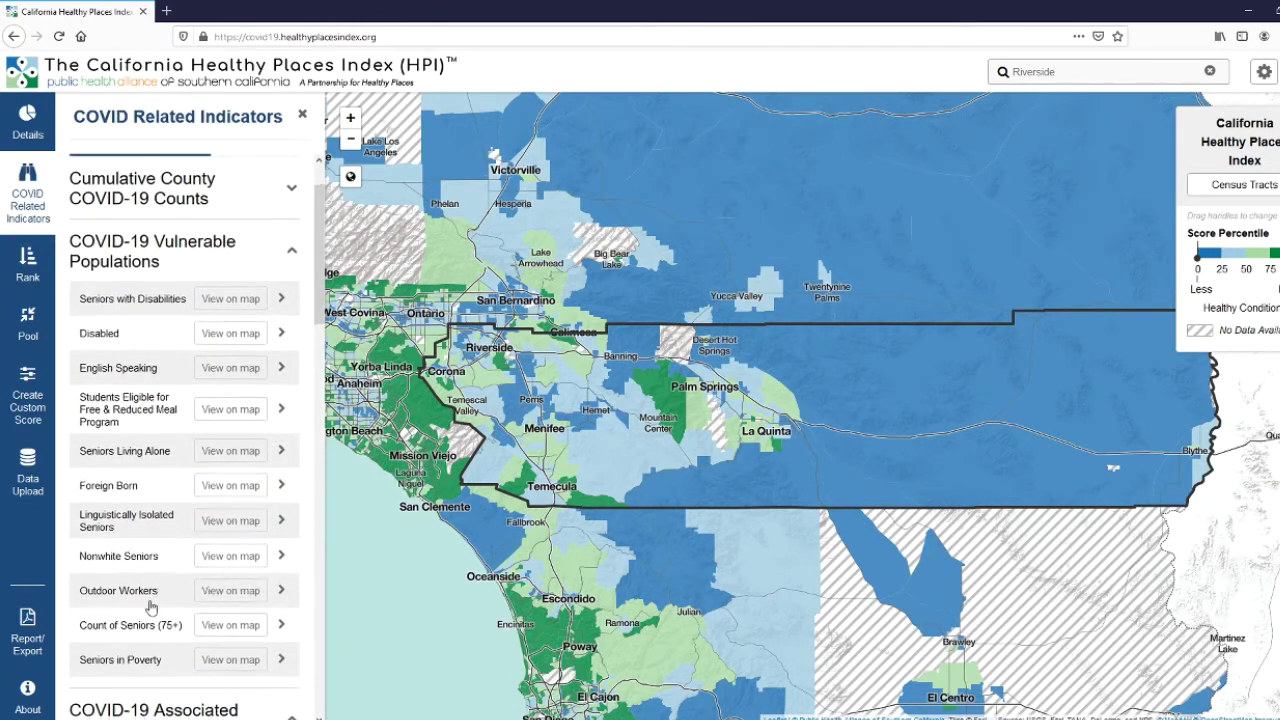
scroll(170, 560, "down", 1)
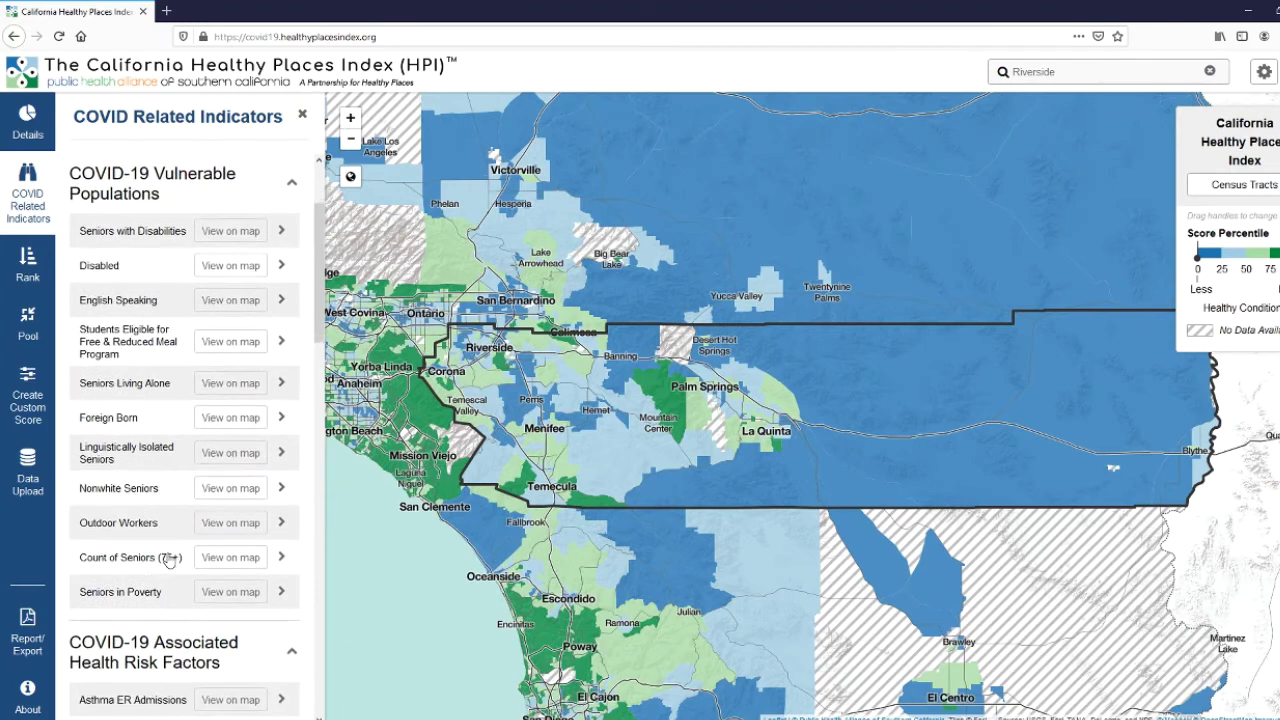
left_click(231, 557)
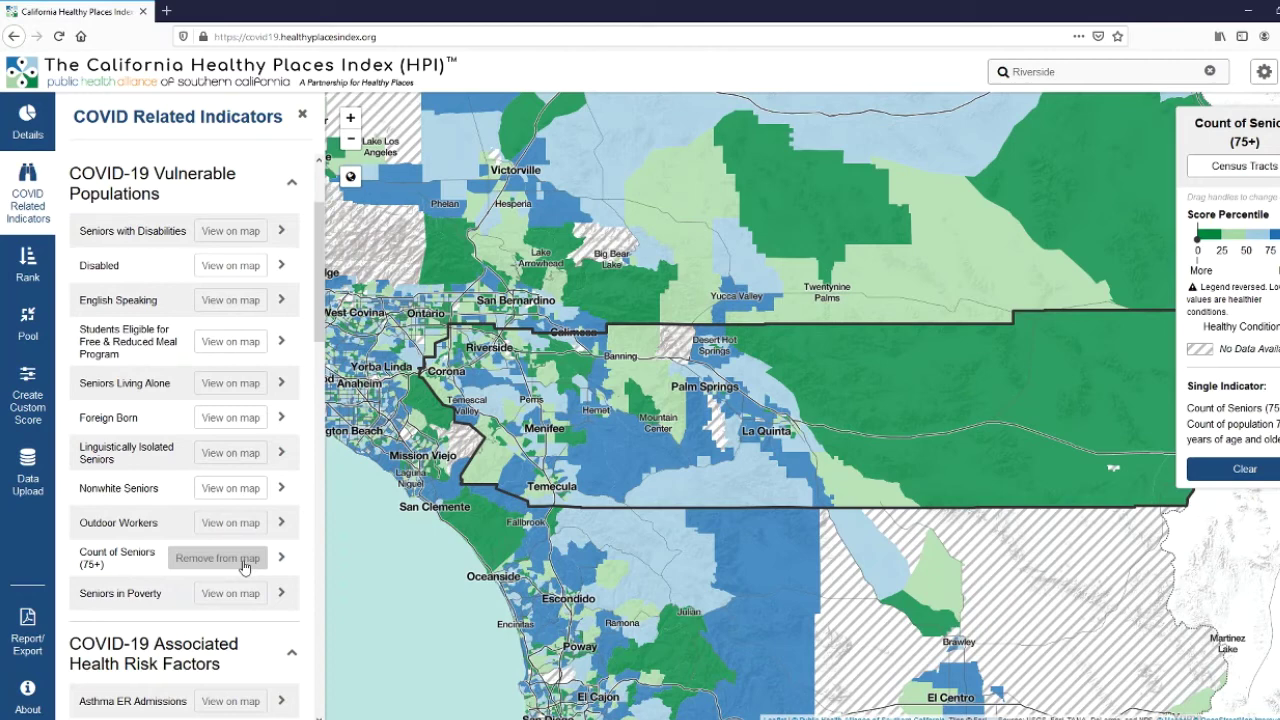
Search 'Los Angeles' and zoom the map to Los Angeles County.
left_click(1209, 71)
type("Los Angeles")
left_click(1044, 290)
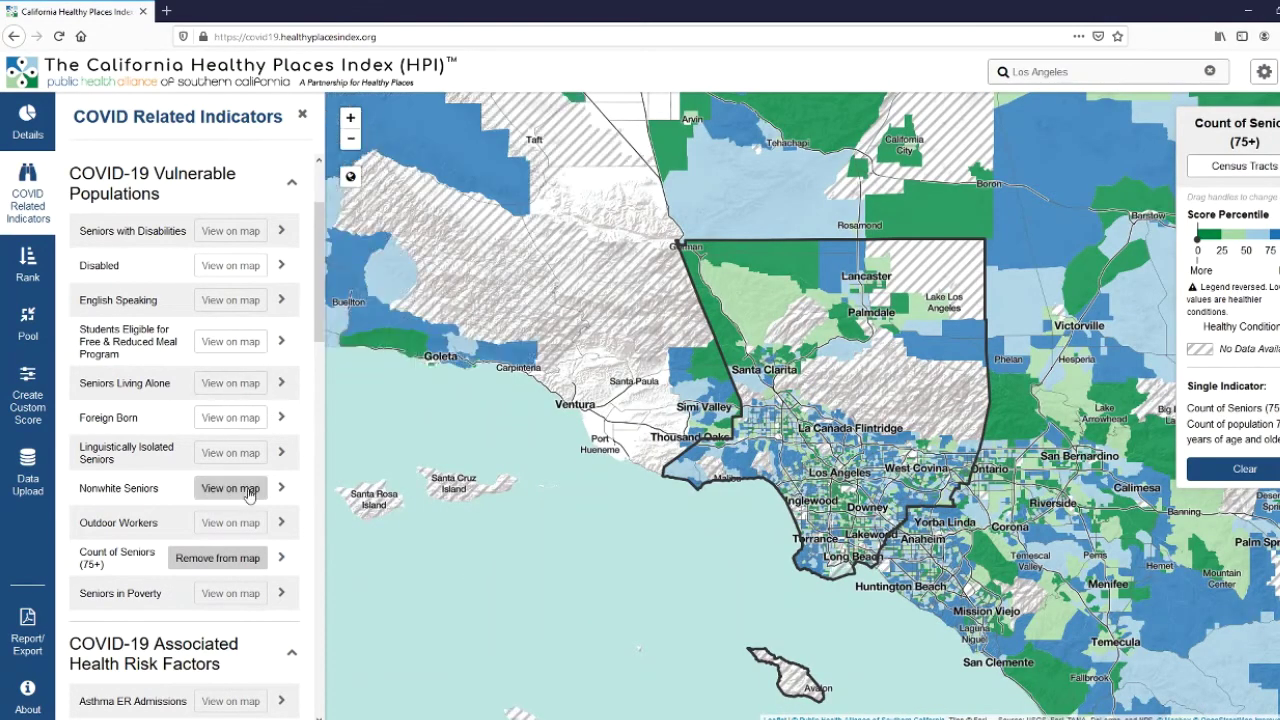
Map the Blacks (%) indicator from the Race/Ethnicity section.
scroll(248, 501, "down", 1)
scroll(248, 501, "down", 10)
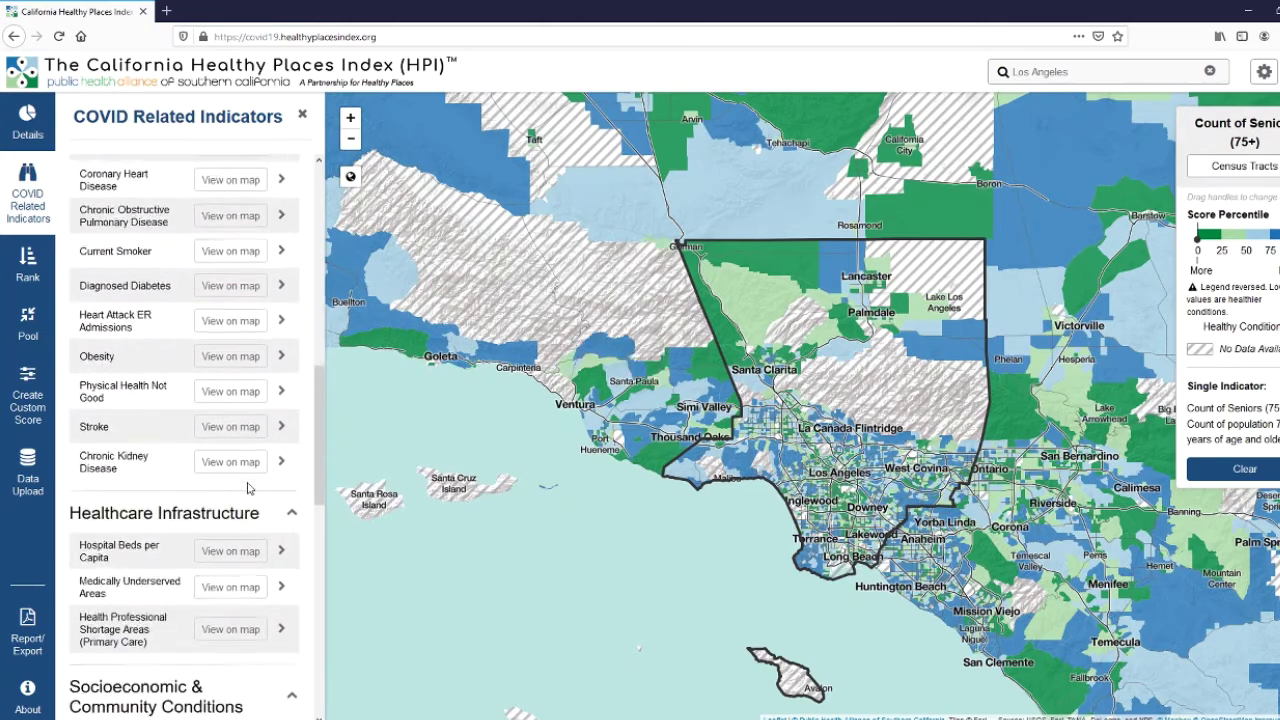
scroll(248, 488, "down", 12)
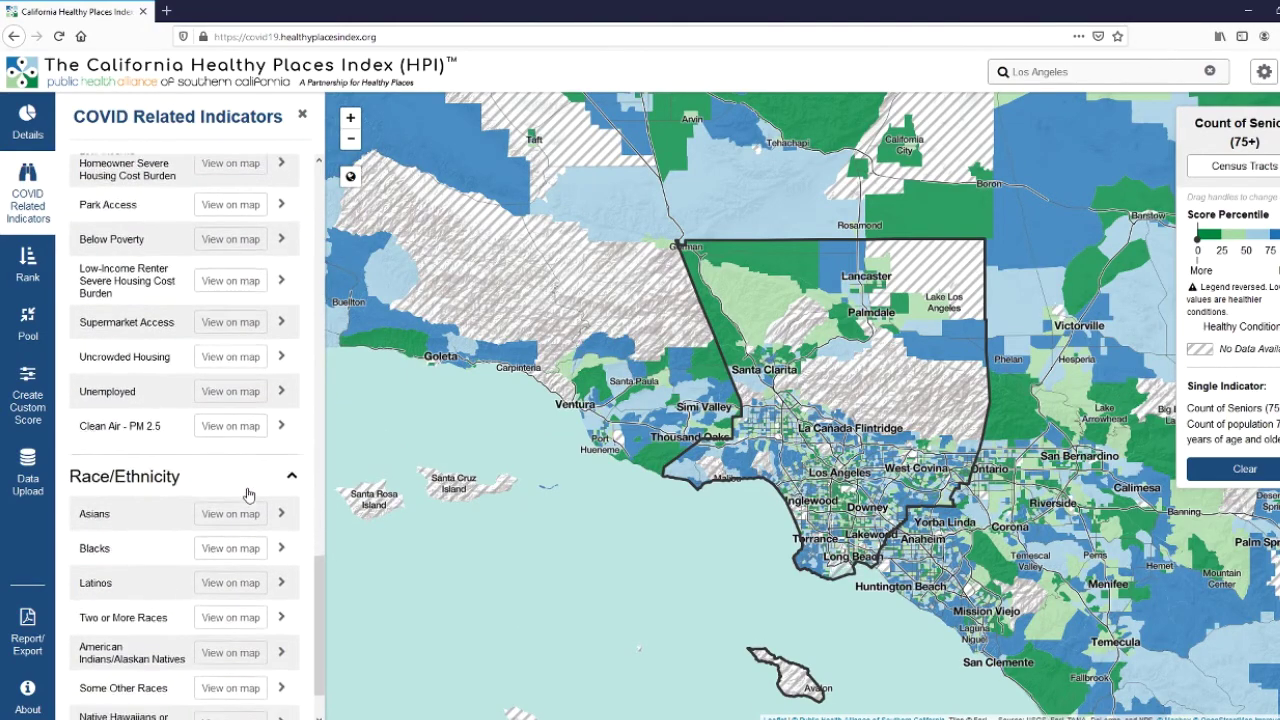
left_click(247, 478)
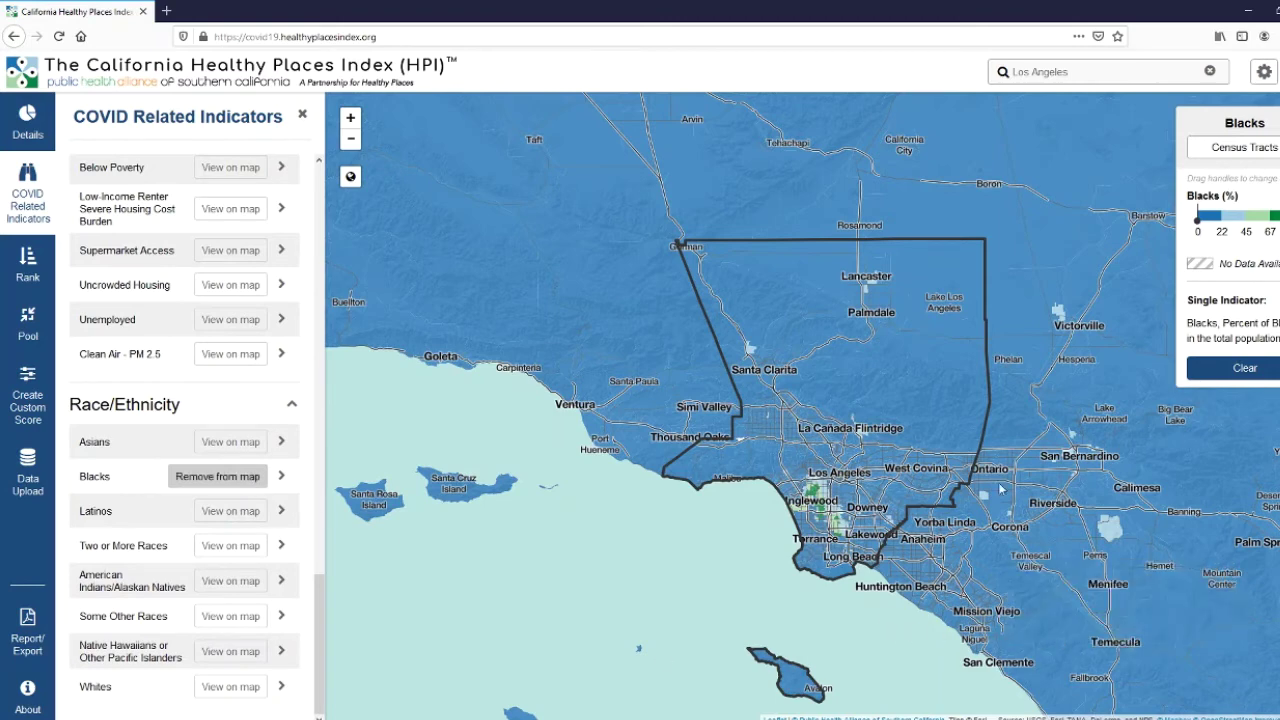
Switch the Blacks (%) map aggregation from Census Tracts to Cities and show the Rank panel.
left_click(1250, 148)
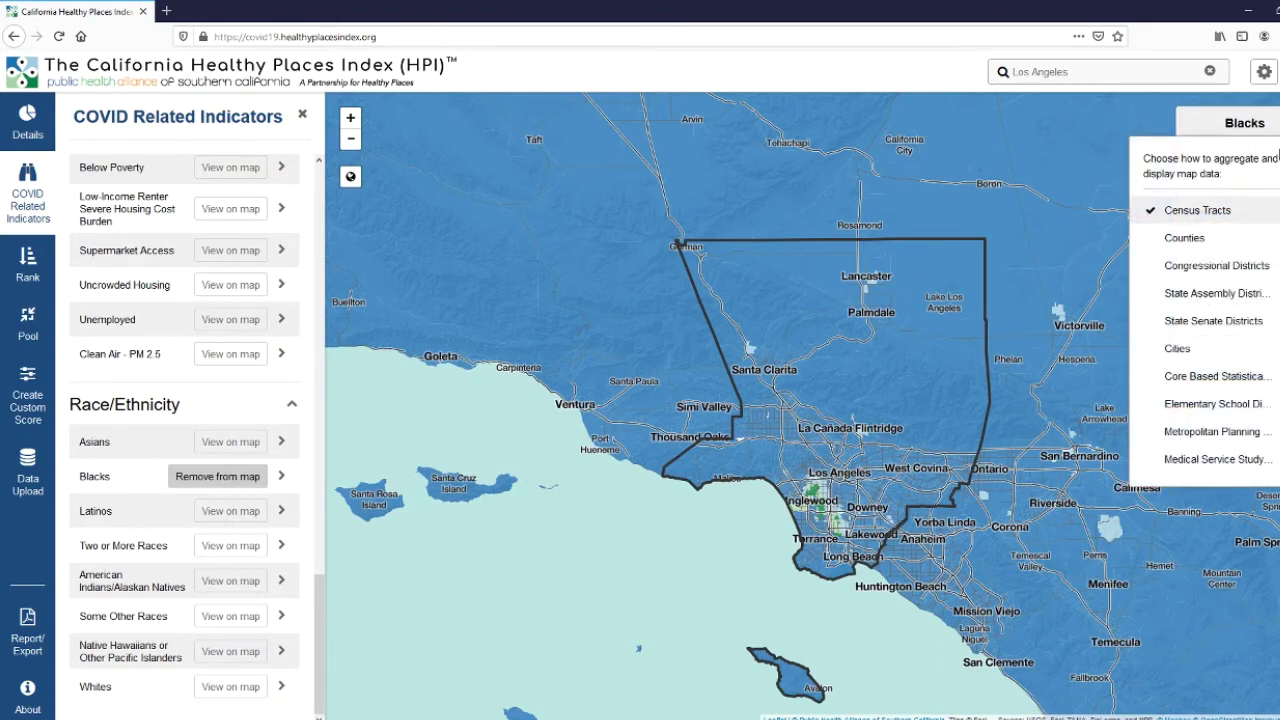
left_click(1186, 350)
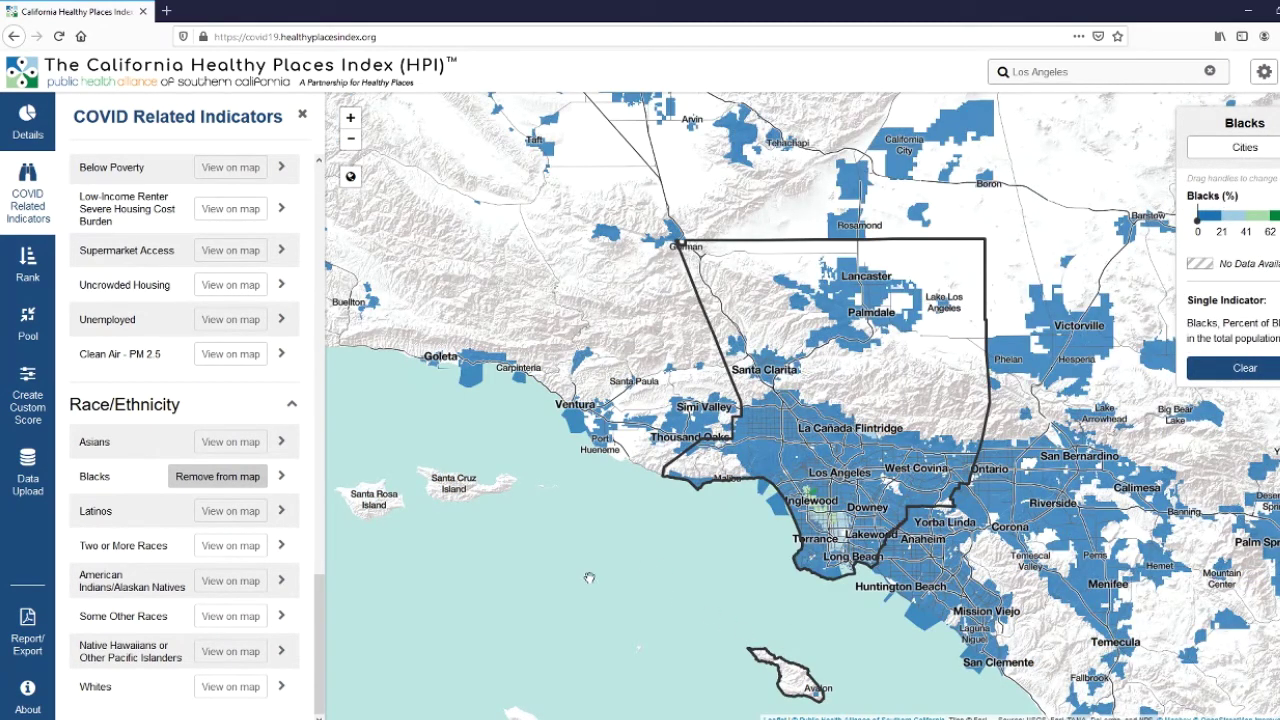
left_click(9, 274)
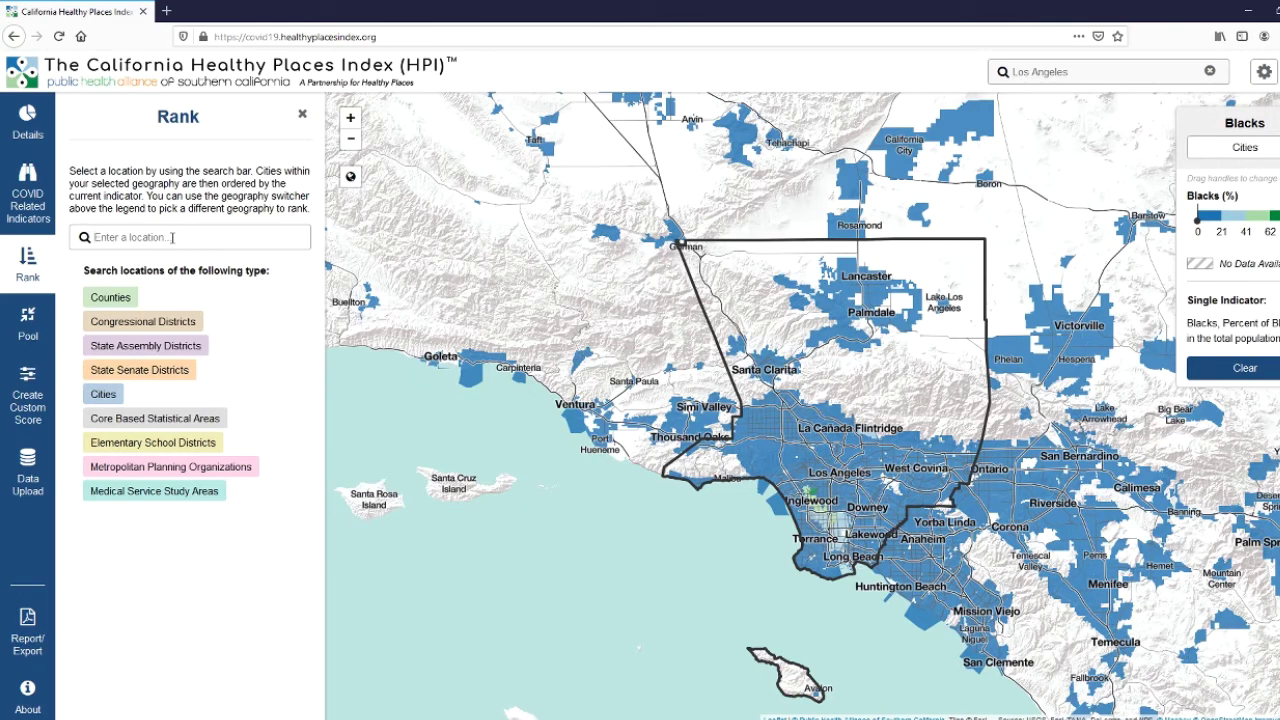
Filter the ranking to Los Angeles County and sort cities by Blacks percent, highest first.
type("Los Angeles")
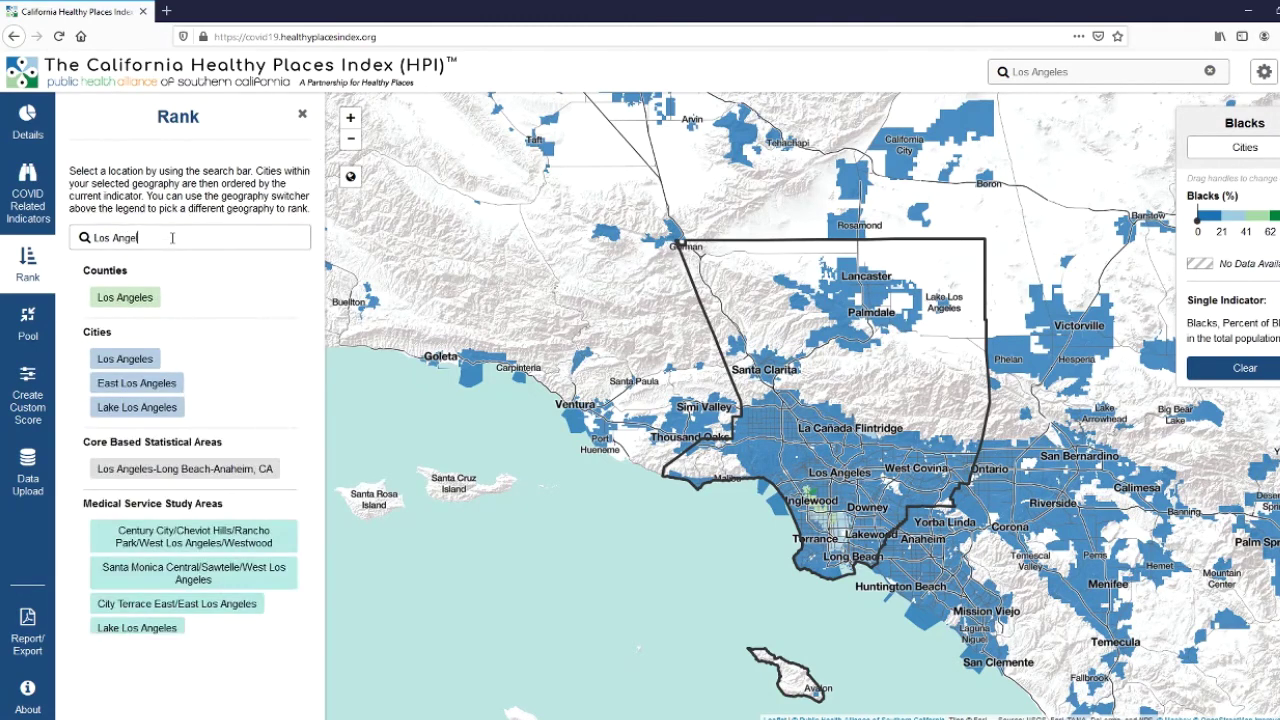
left_click(128, 297)
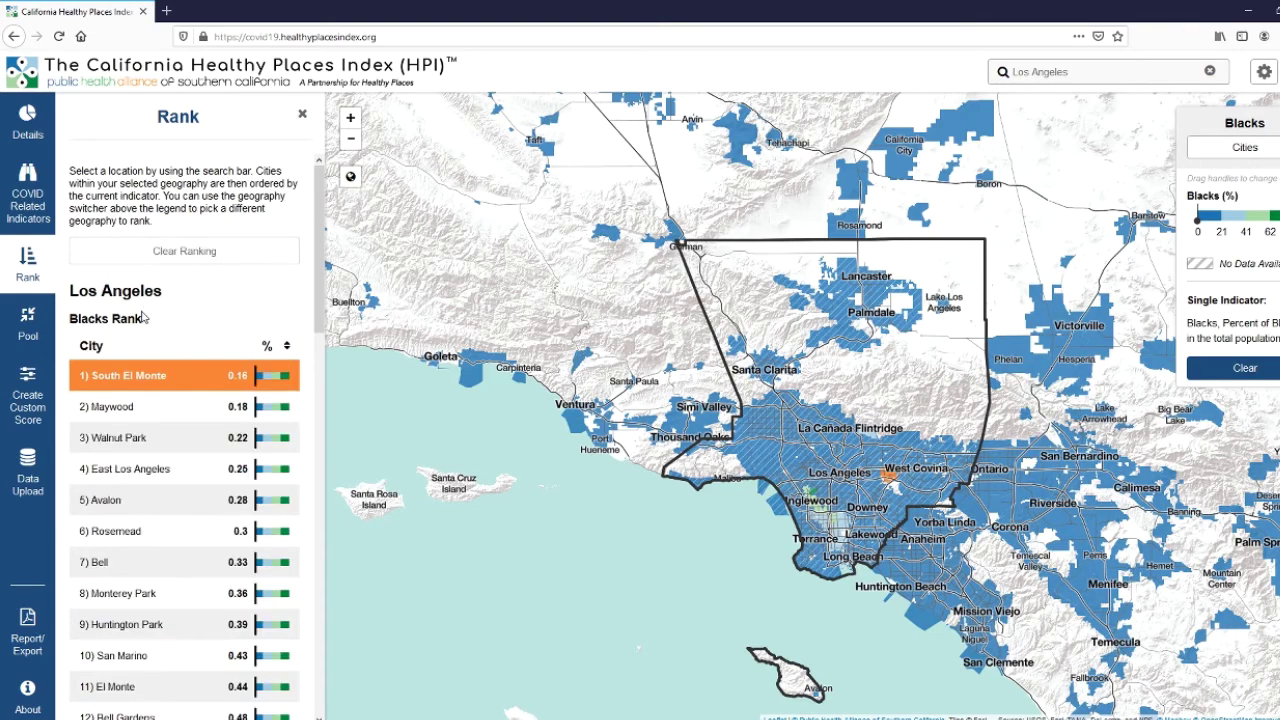
scroll(615, 547, "up", 1)
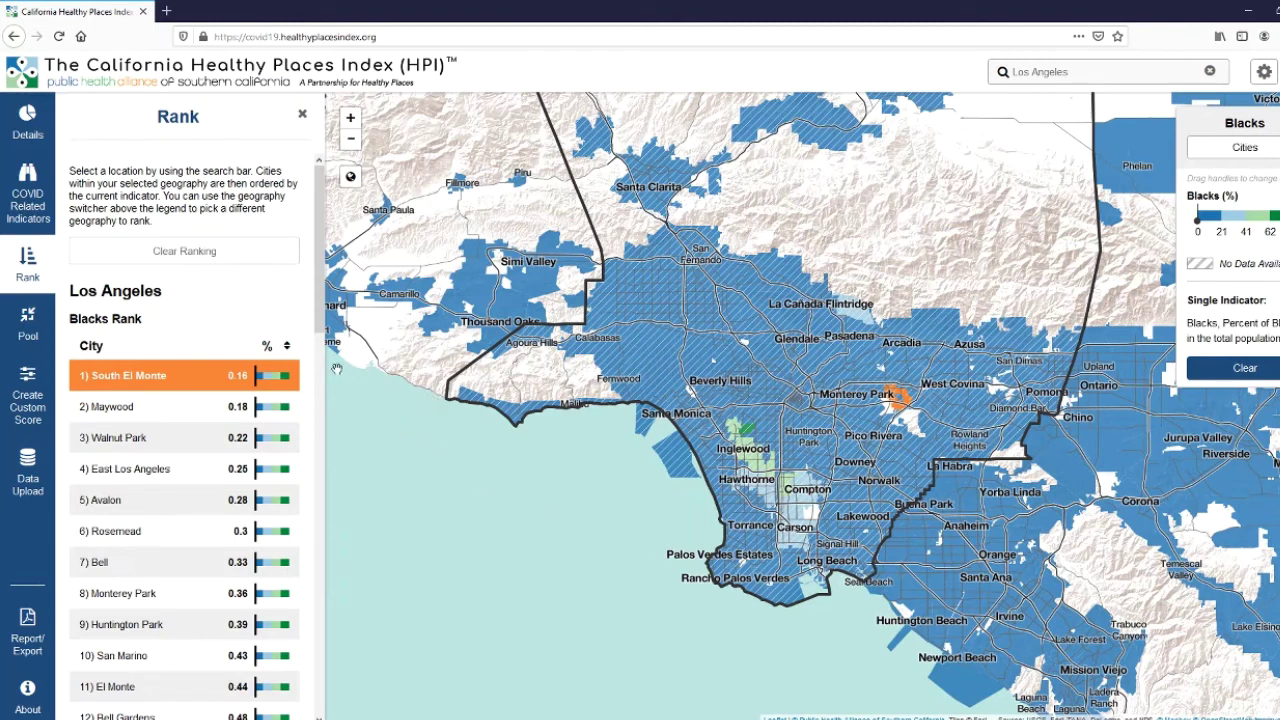
left_click(287, 345)
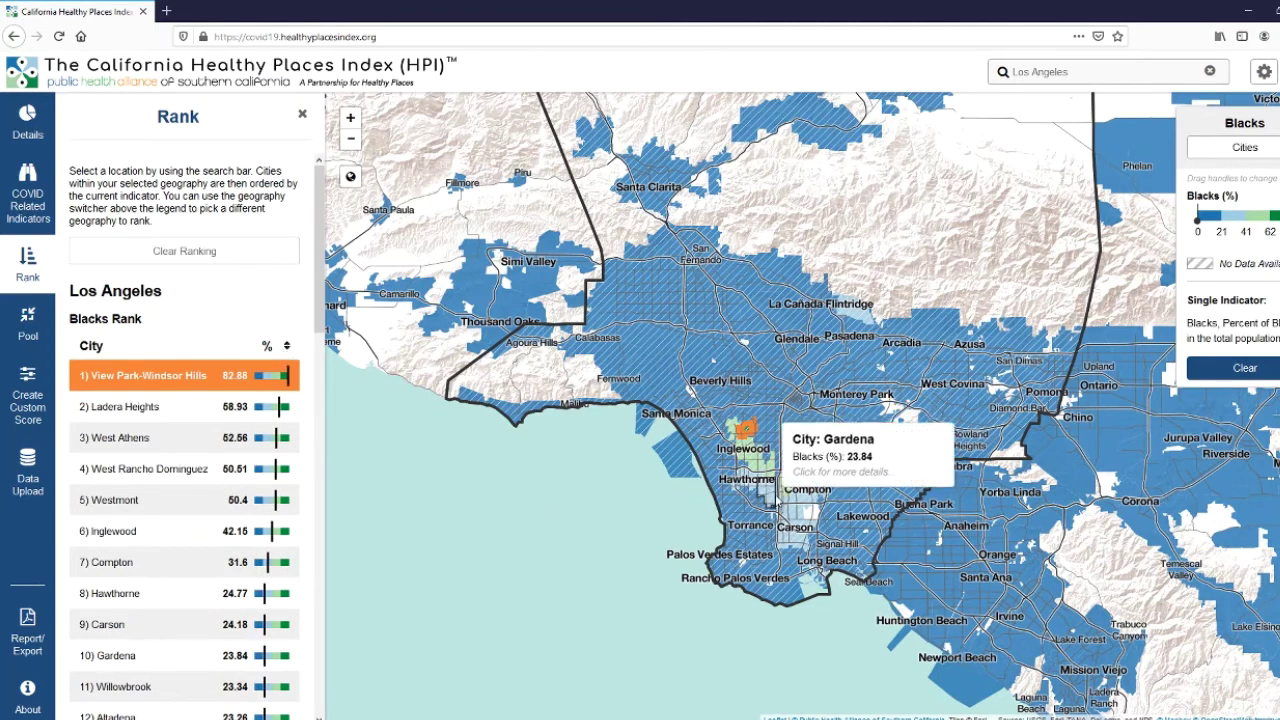
scroll(676, 506, "up", 2)
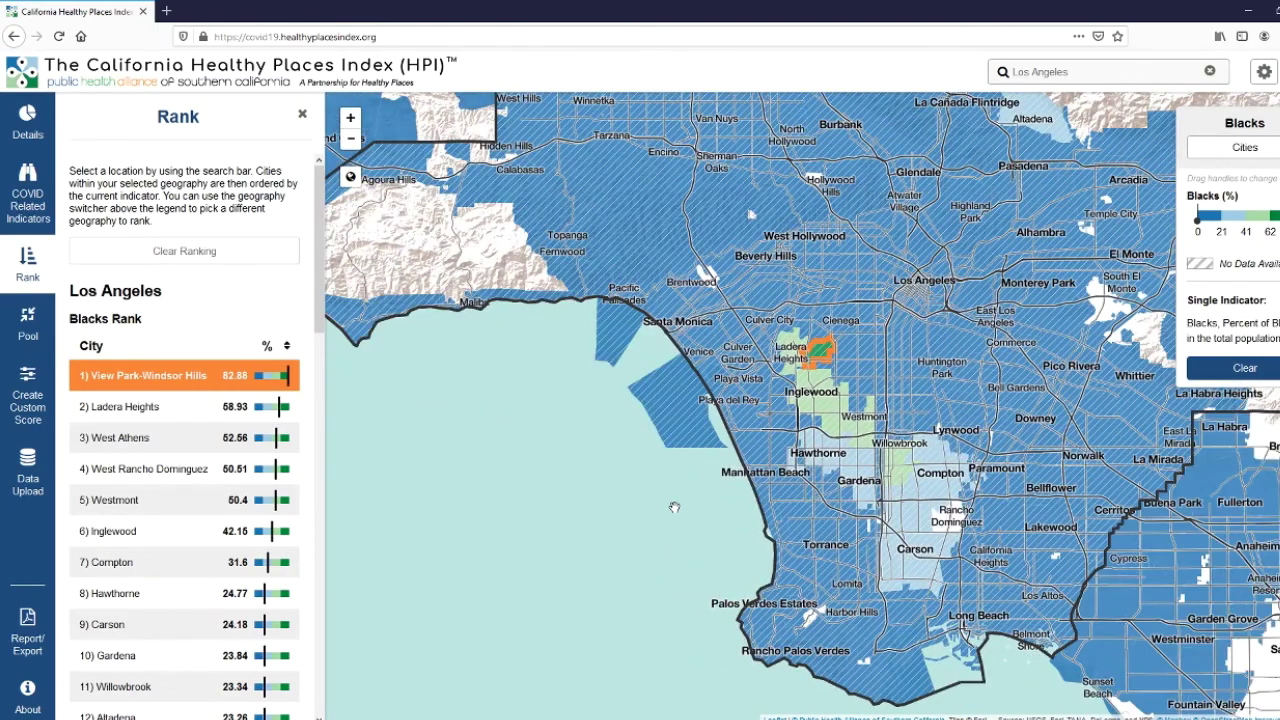